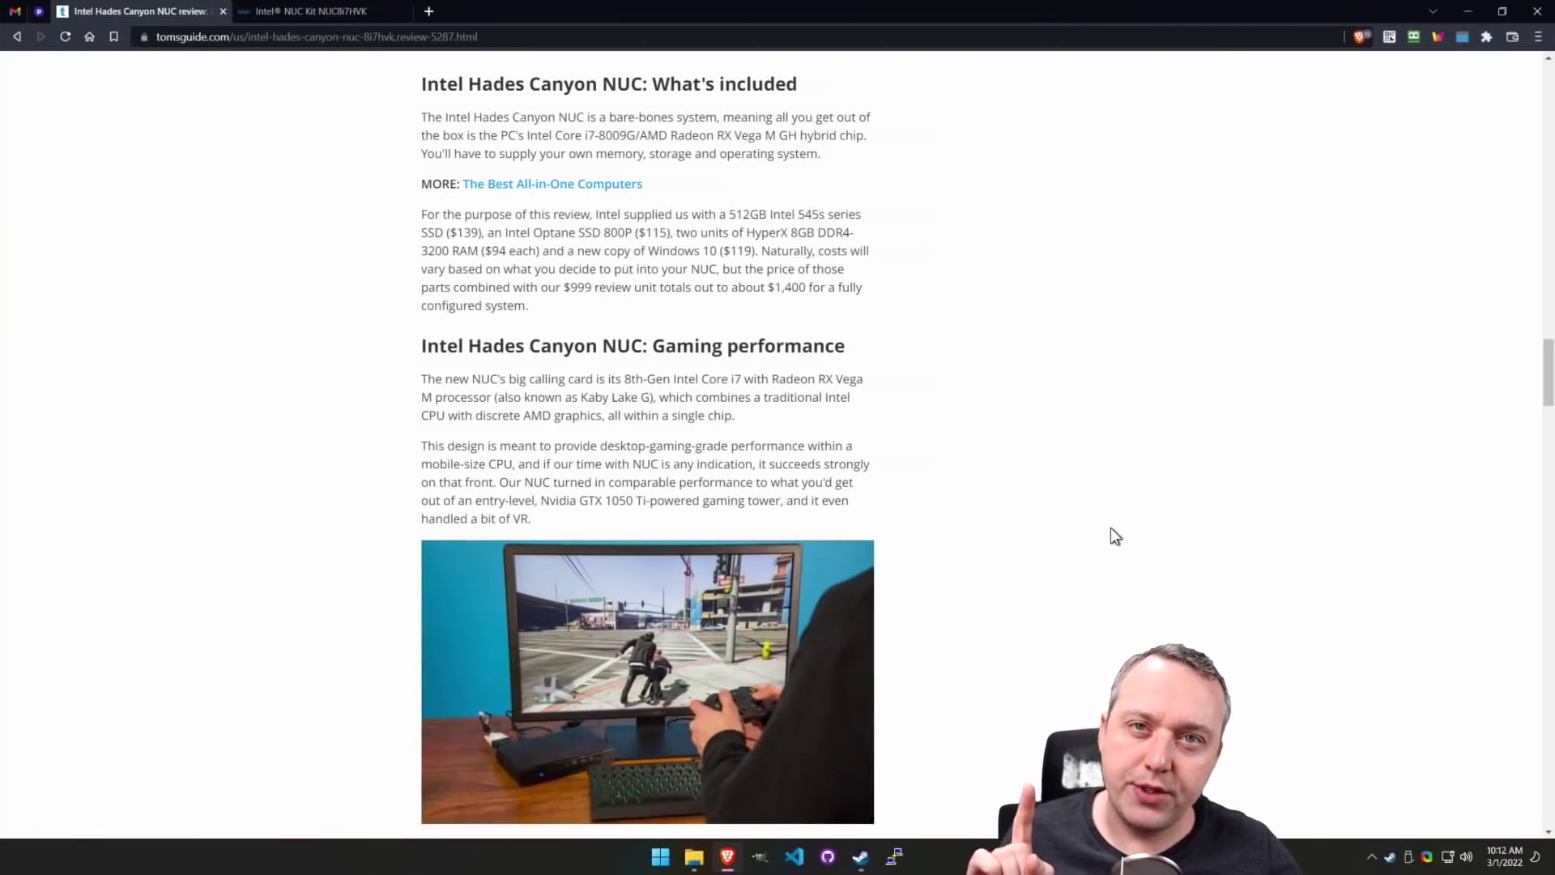
scroll(1111, 528, "up", 14)
scroll(1117, 537, "up", 1)
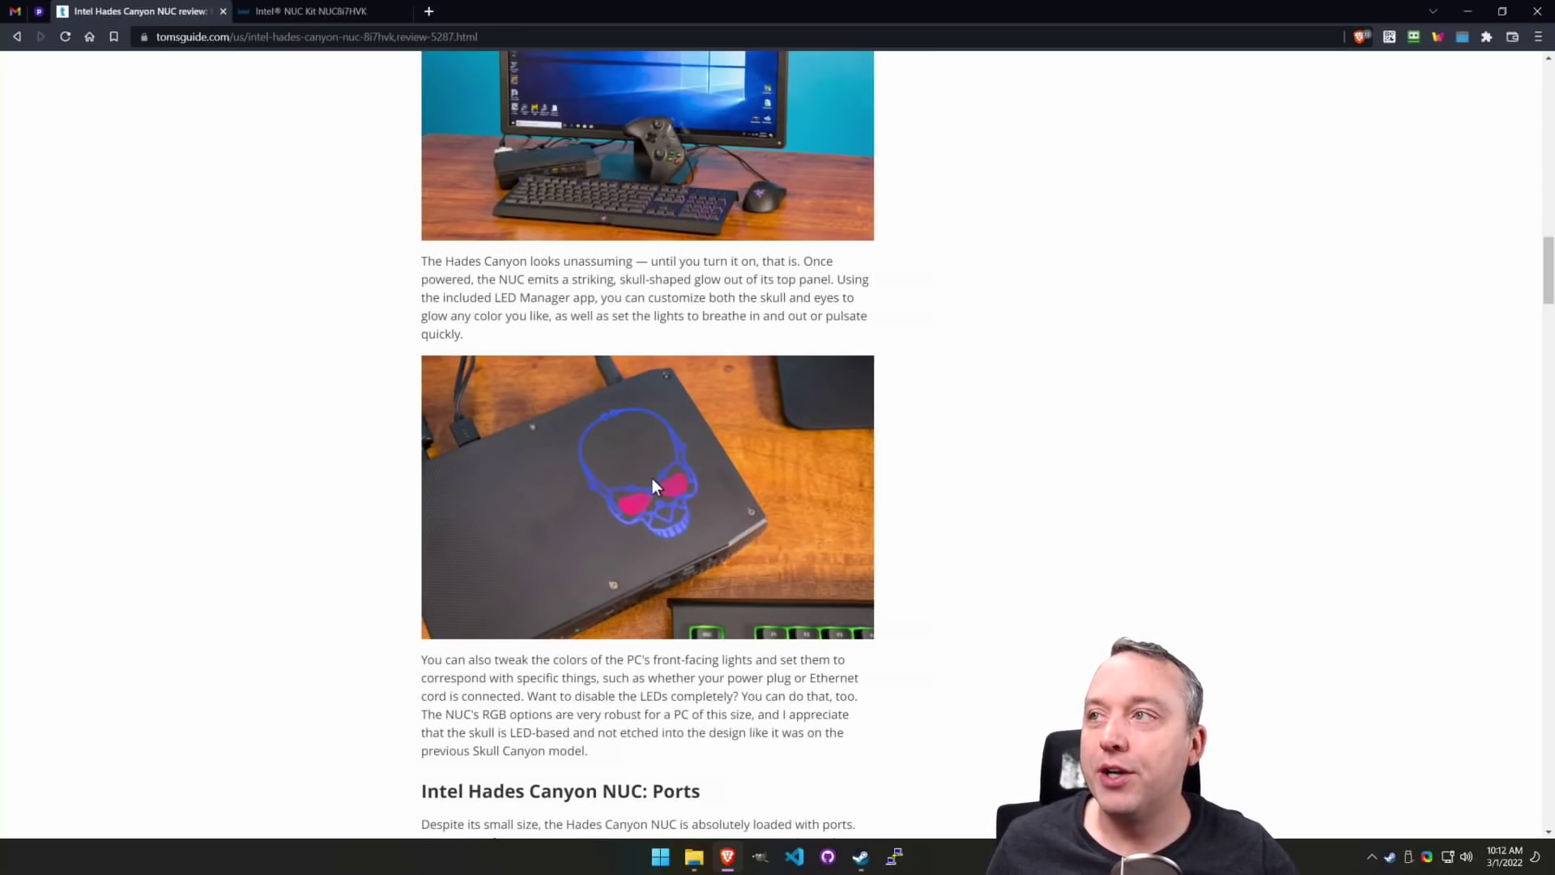
scroll(907, 591, "down", 5)
scroll(905, 585, "down", 10)
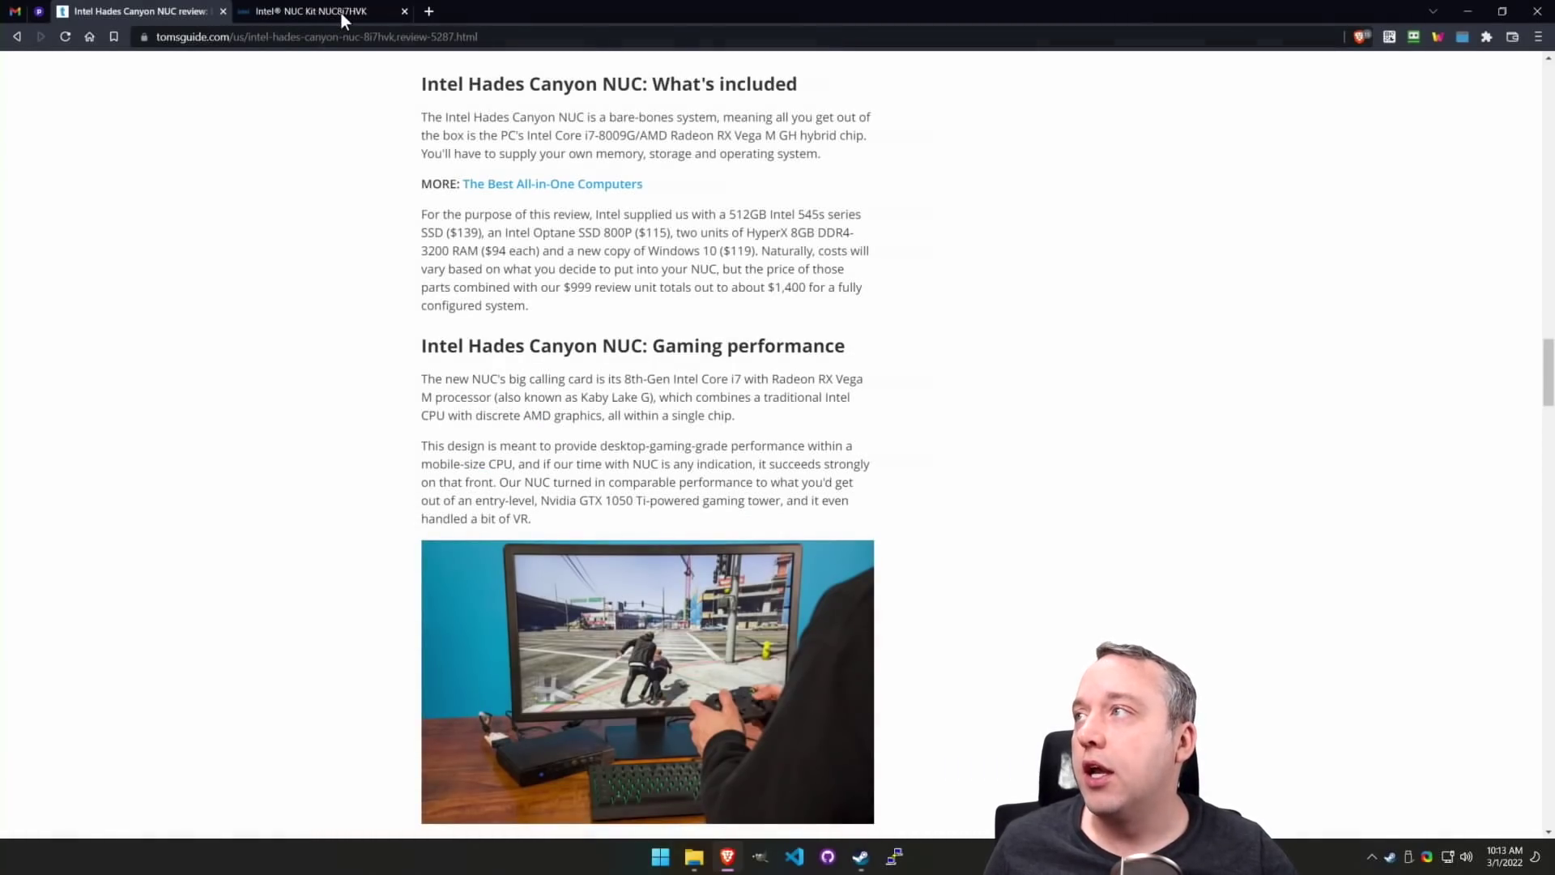
left_click(340, 11)
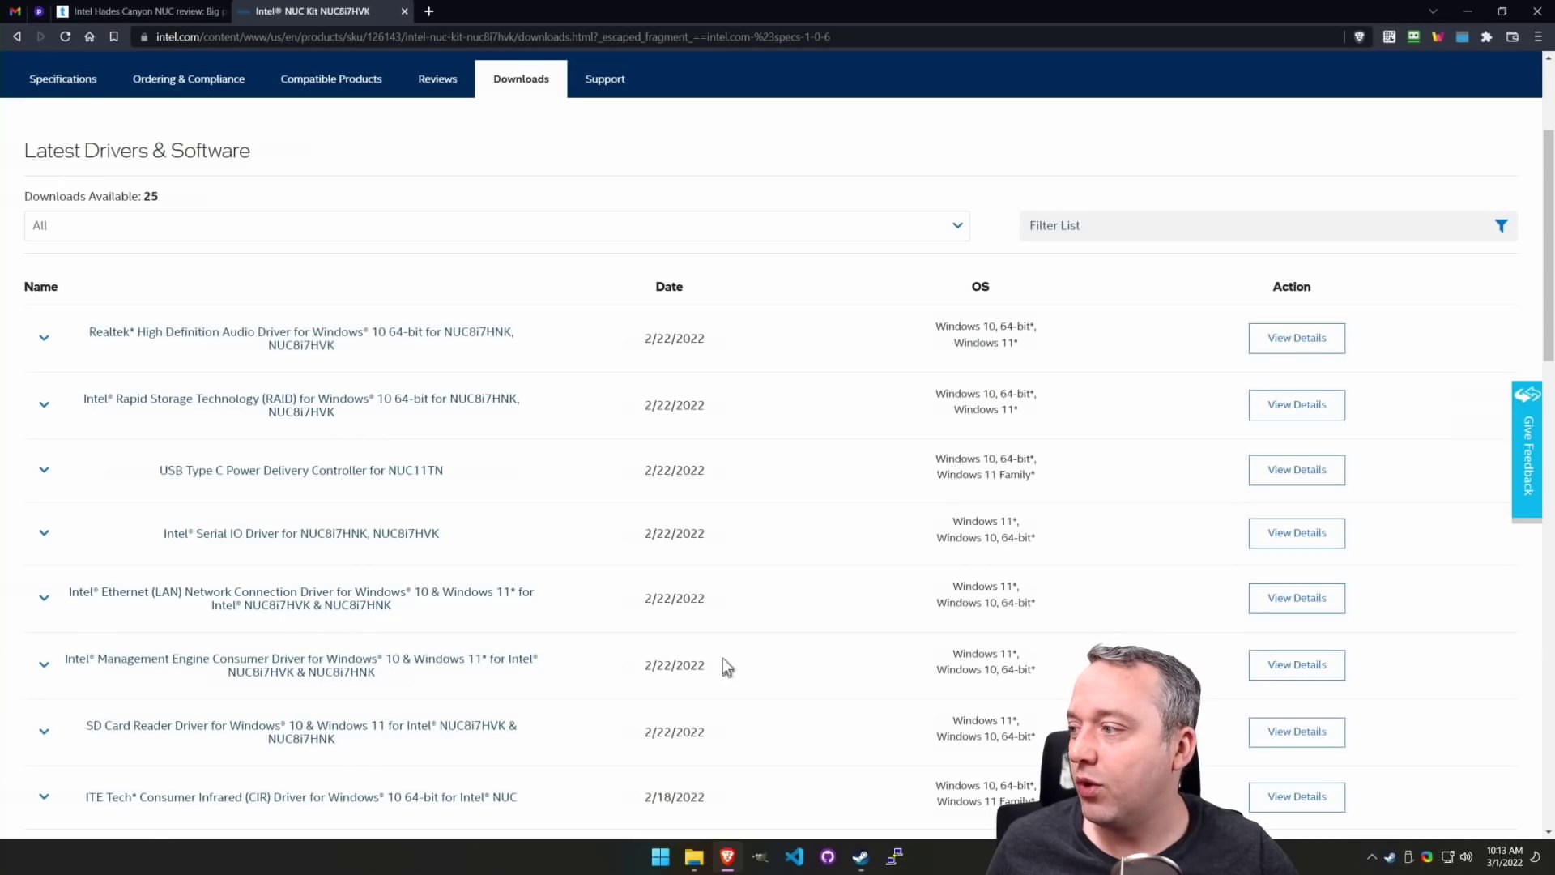
- Expand the Radeon RX Vega M Graphics Driver entry to show version 21.30.37.04
scroll(721, 656, "down", 3)
scroll(653, 650, "down", 3)
left_click(653, 650)
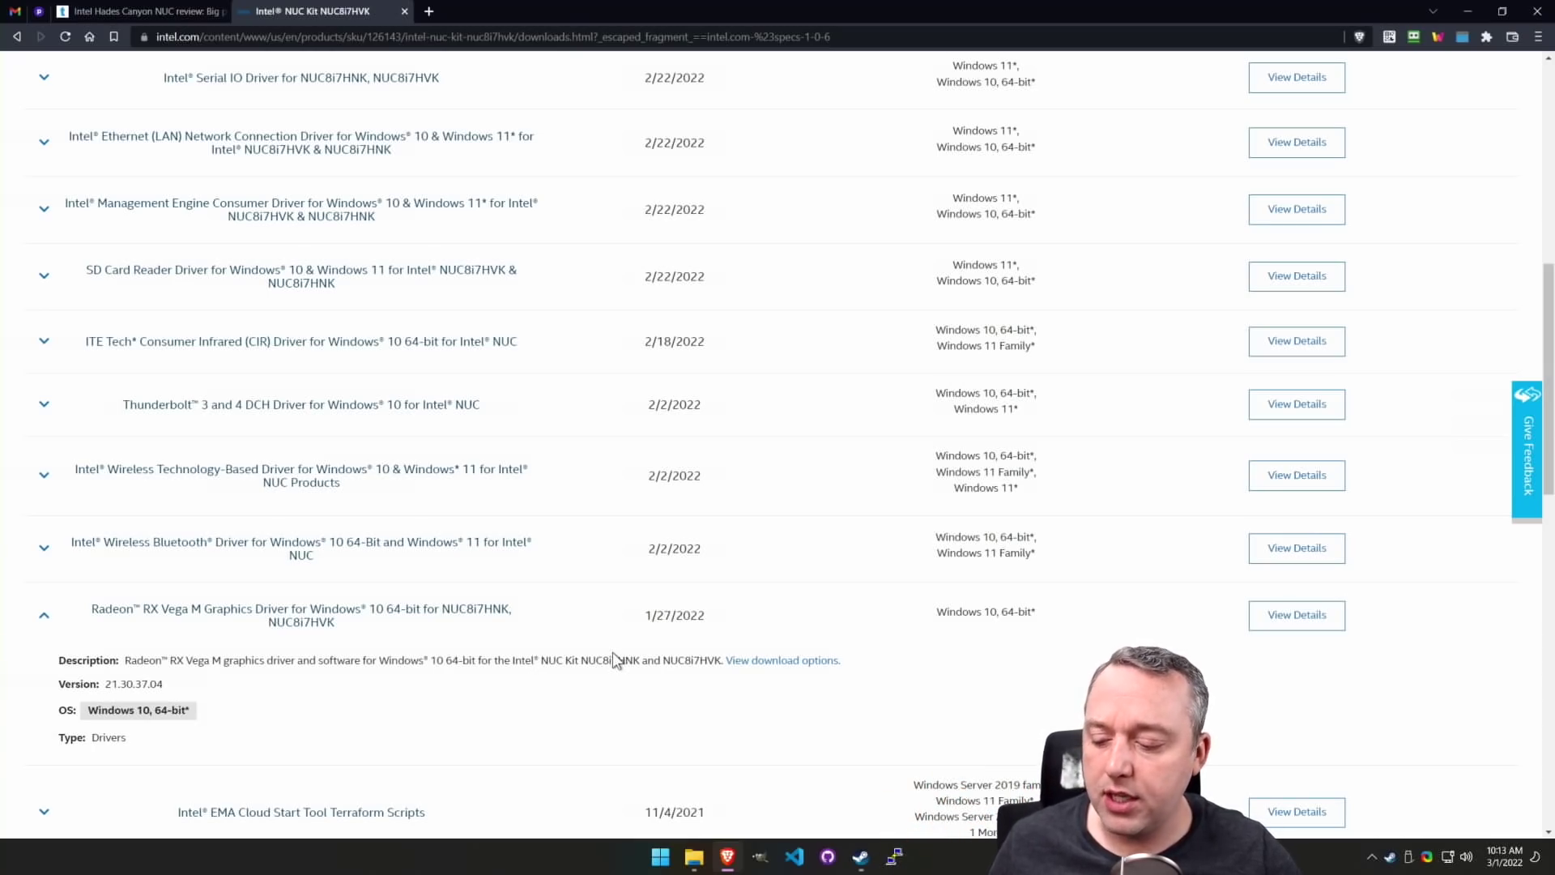
- Open System Properties with sysdm, confirm Device Installation Settings is No, and close without changes
key("super+r")
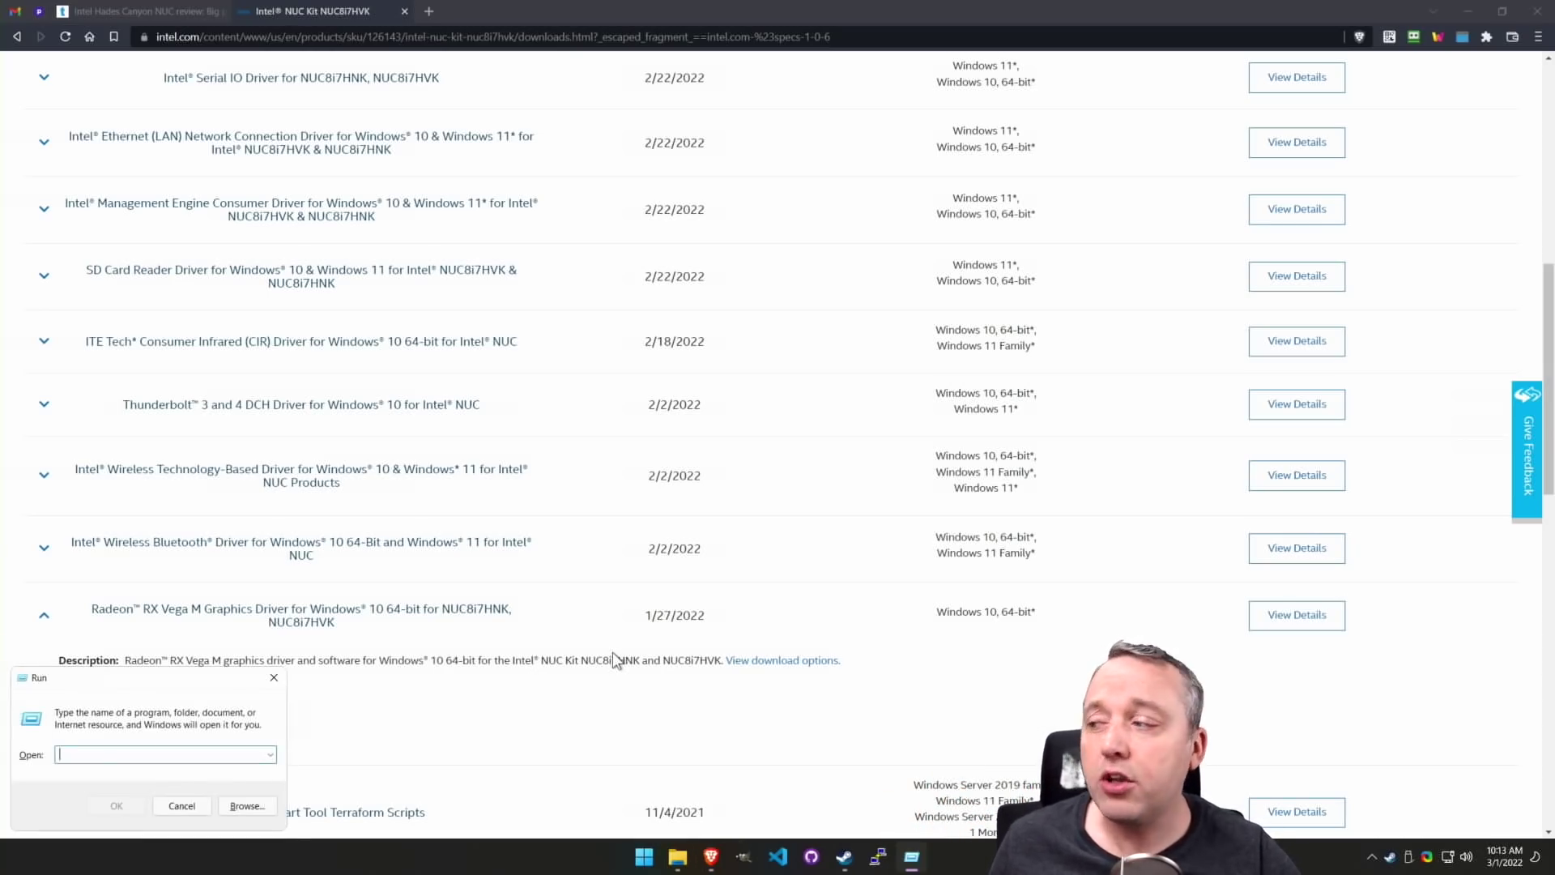
type("sysdm.cpl")
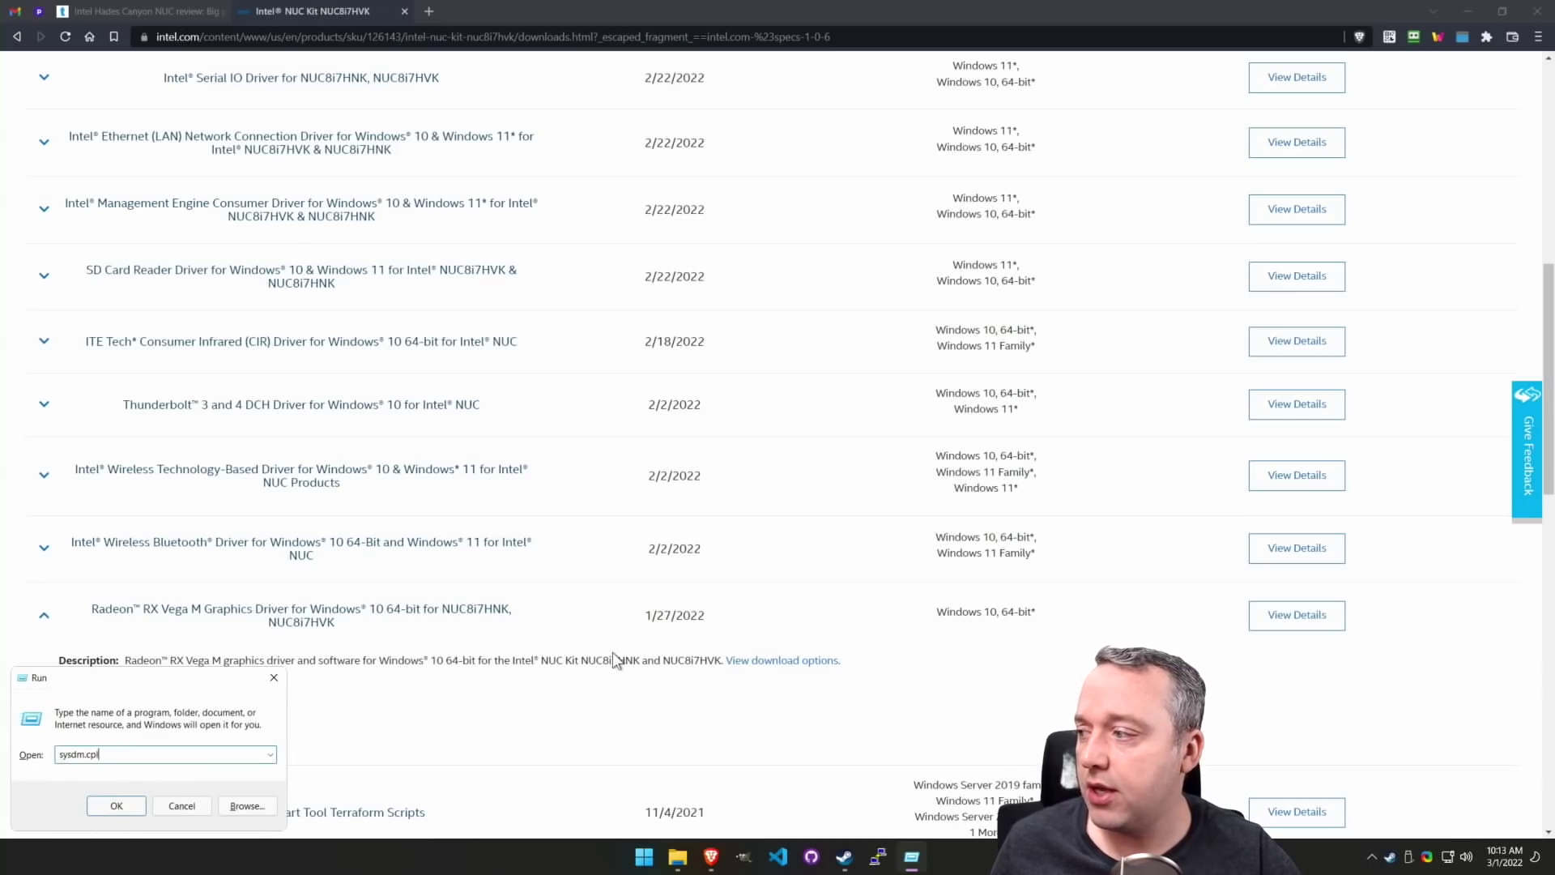
key("Return")
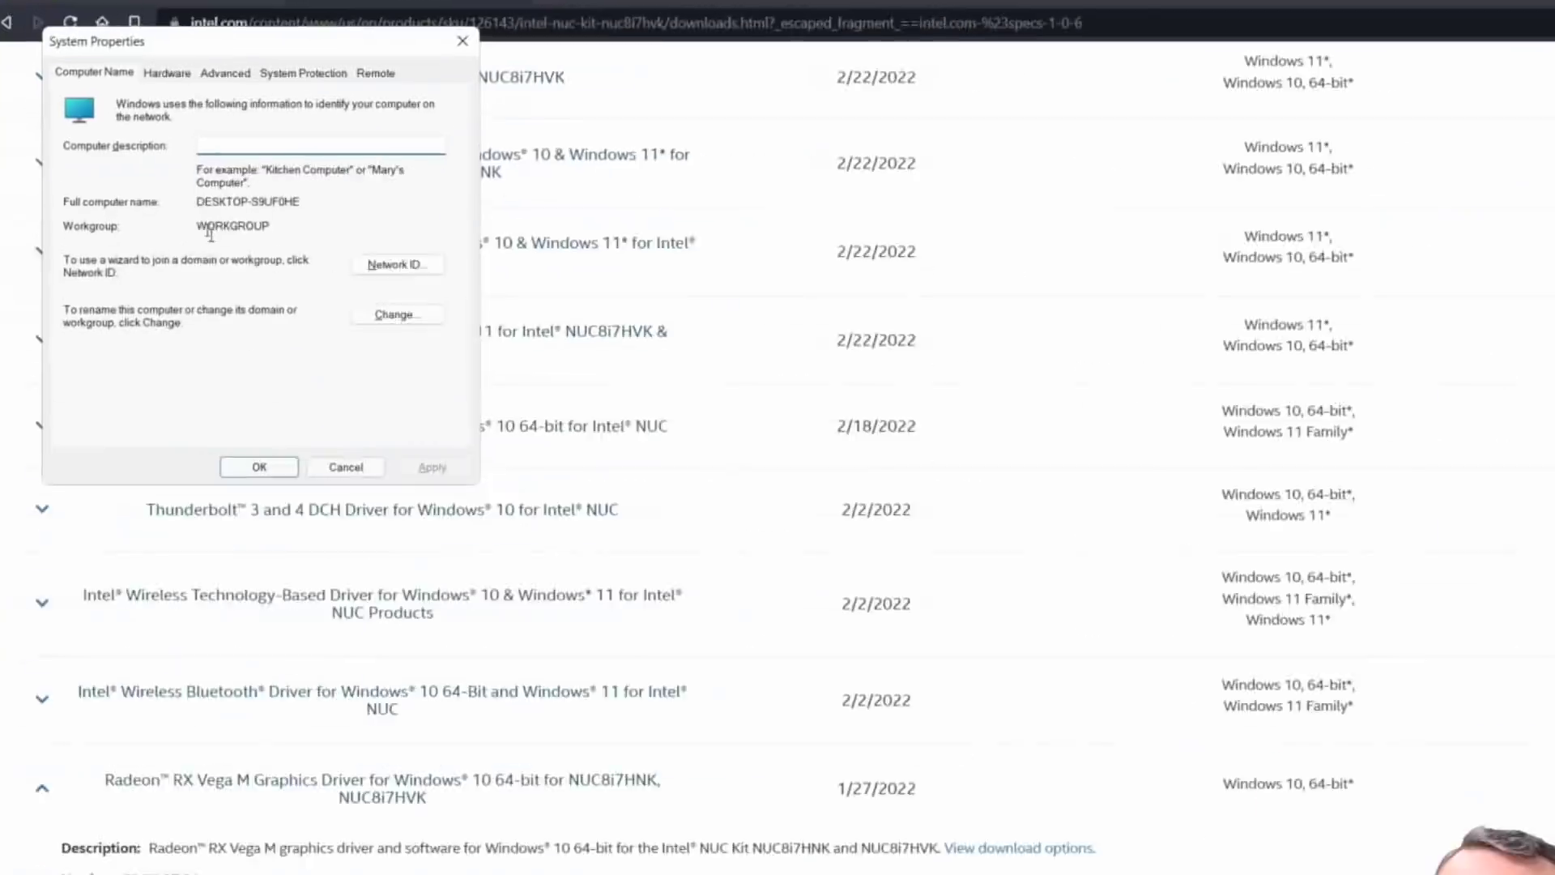
left_click(162, 71)
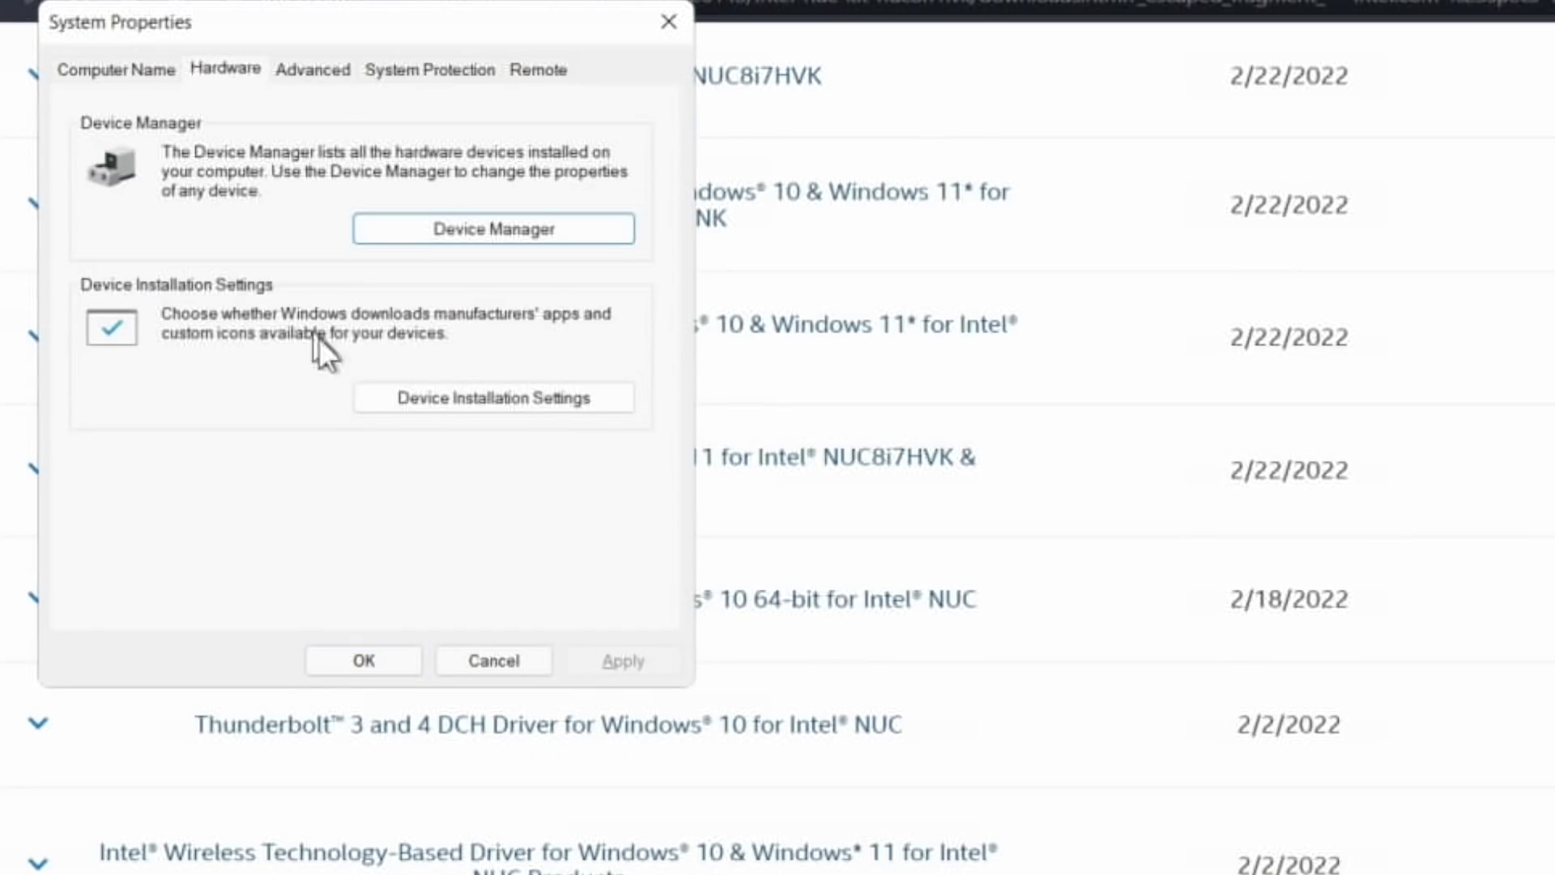
left_click(523, 396)
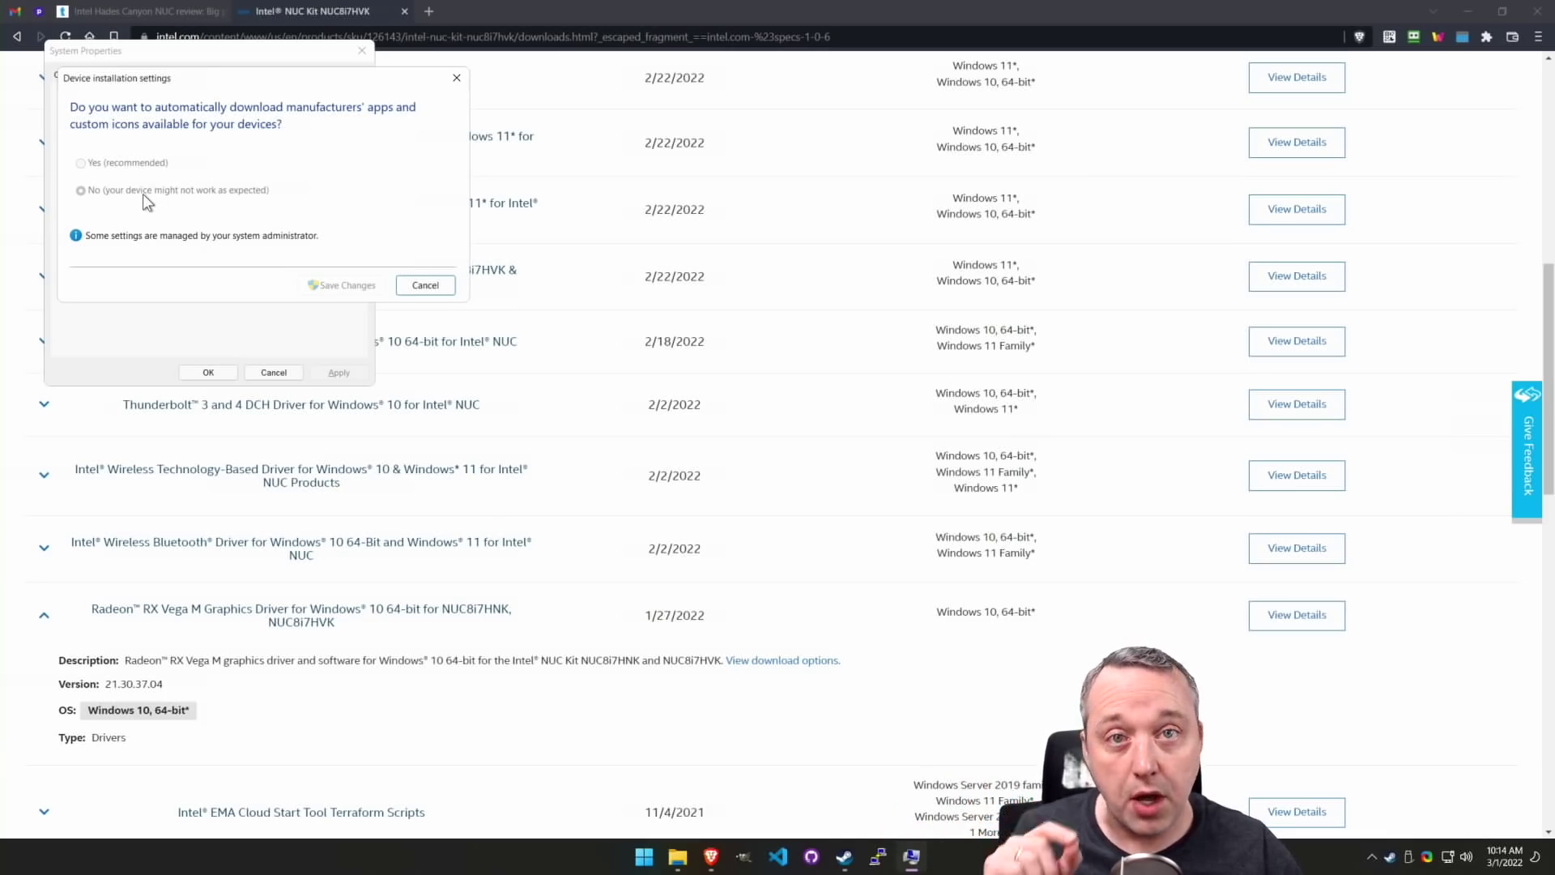
left_click(427, 286)
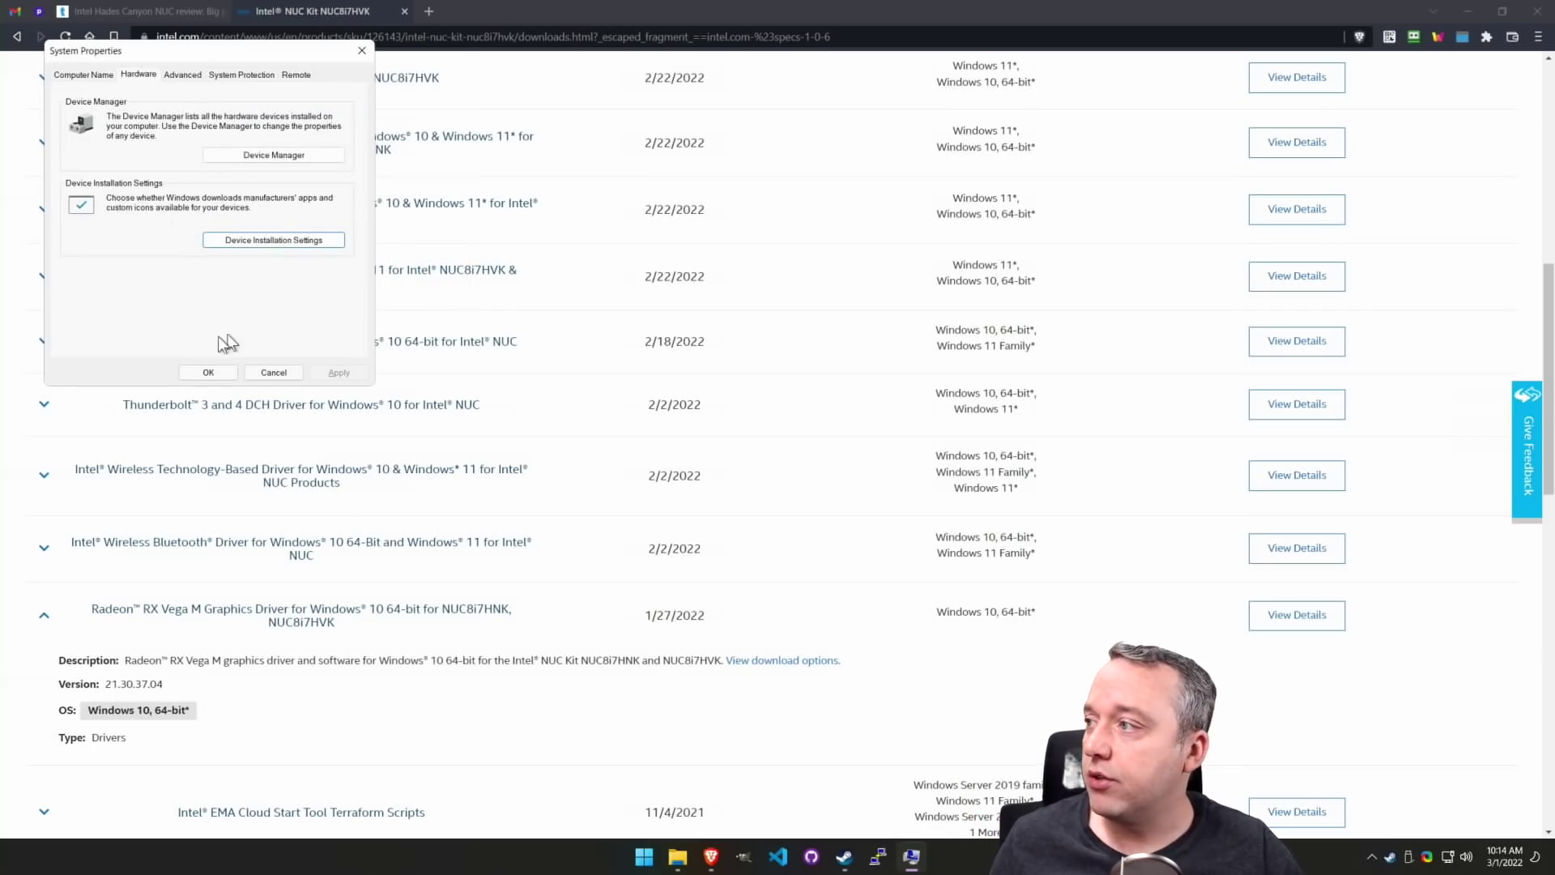
left_click(209, 371)
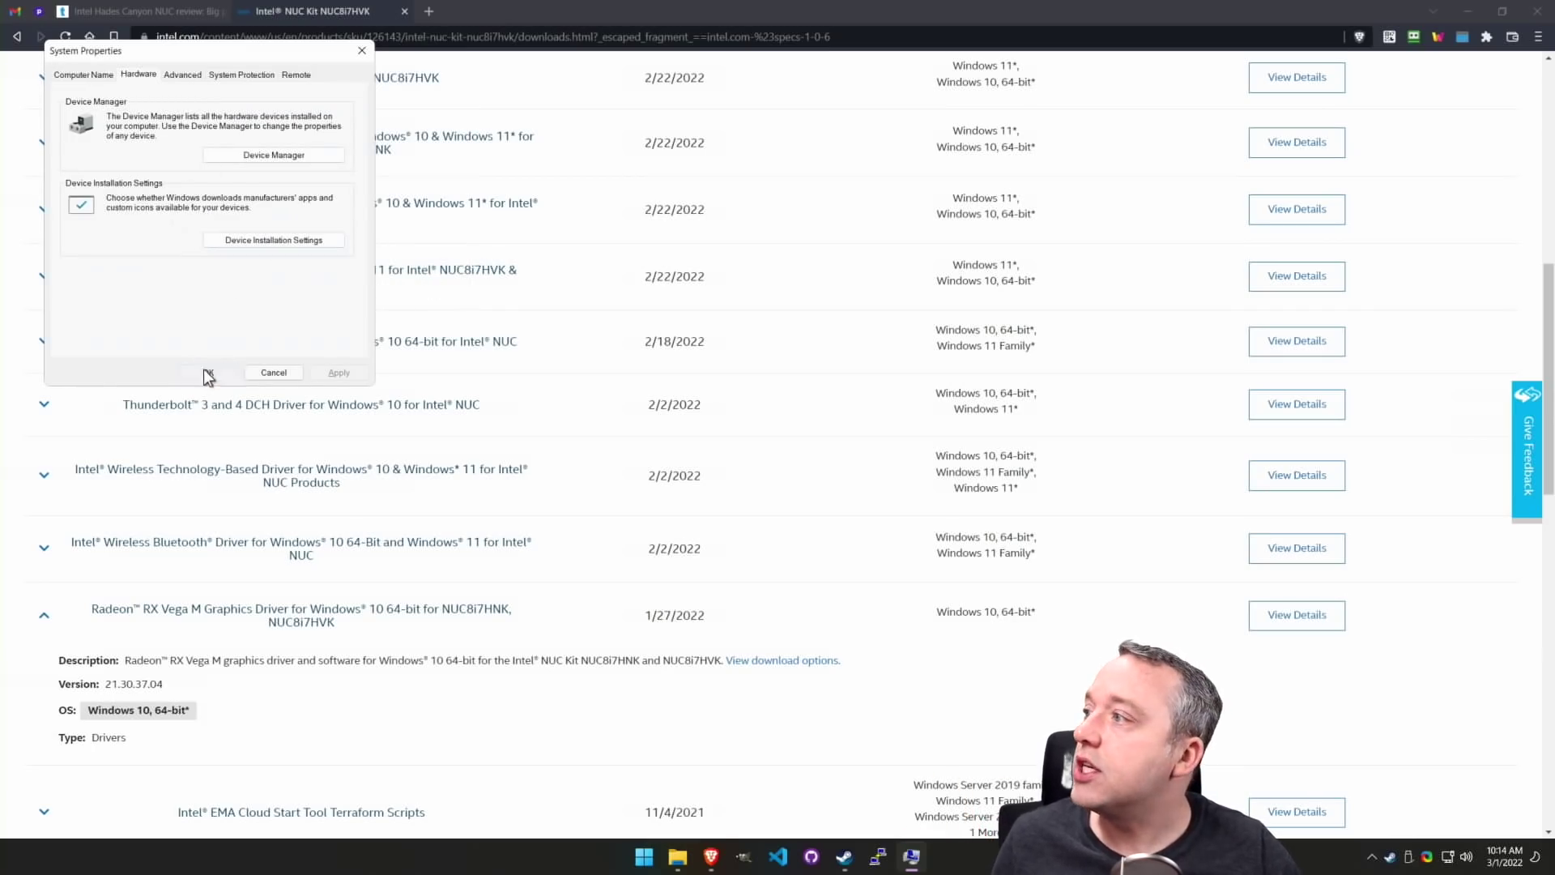
scroll(754, 495, "up", 1)
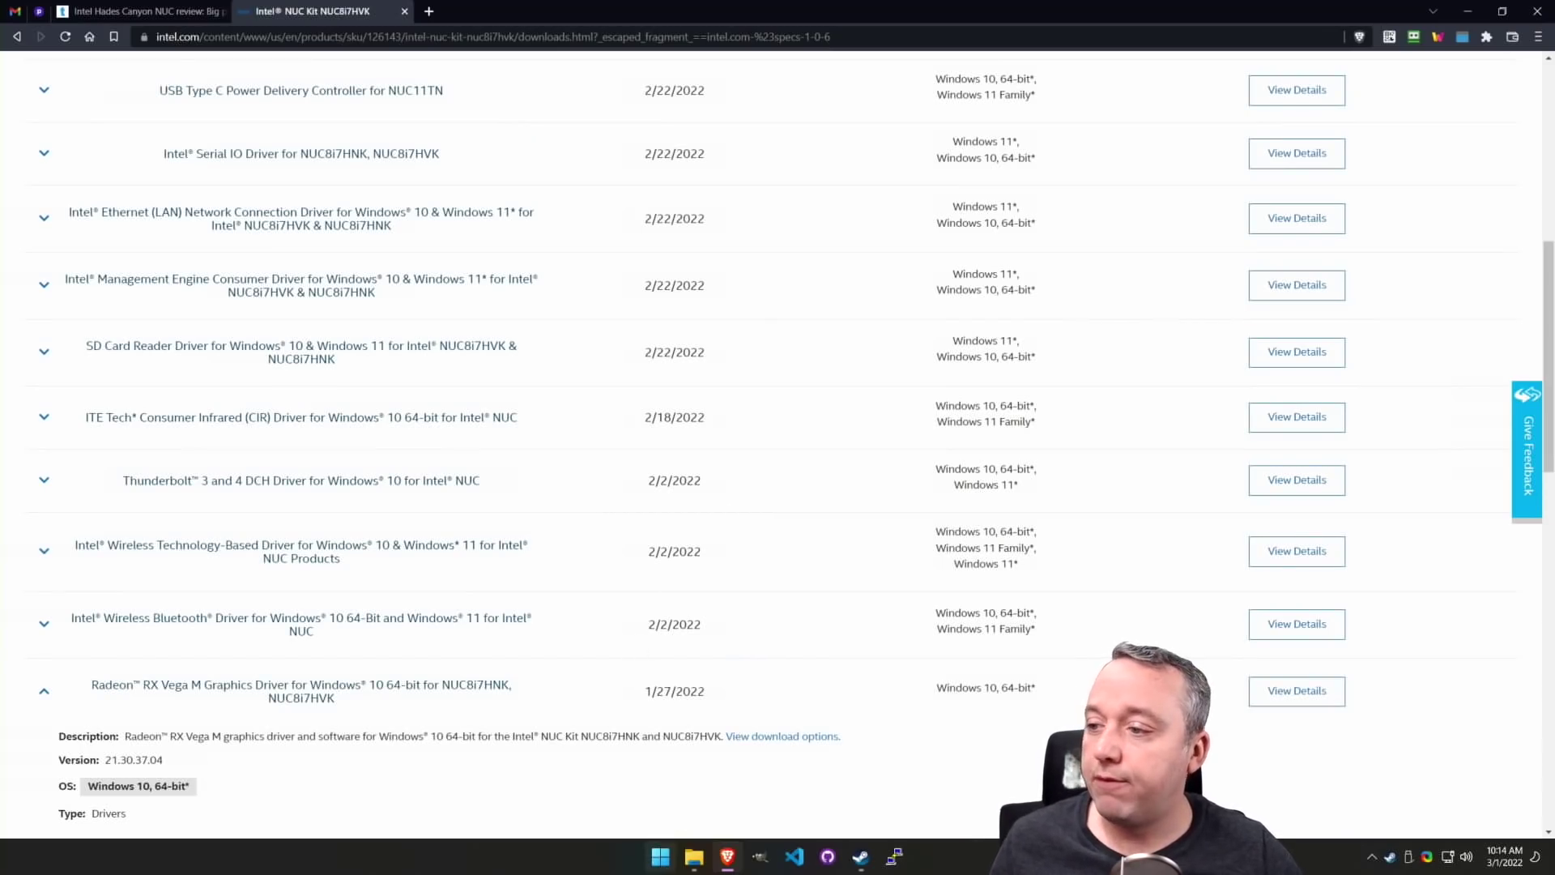
- Locate the unknown PCI Encryption/Decryption Controller under Other devices in Device Manager, then return to the browser
right_click(662, 864)
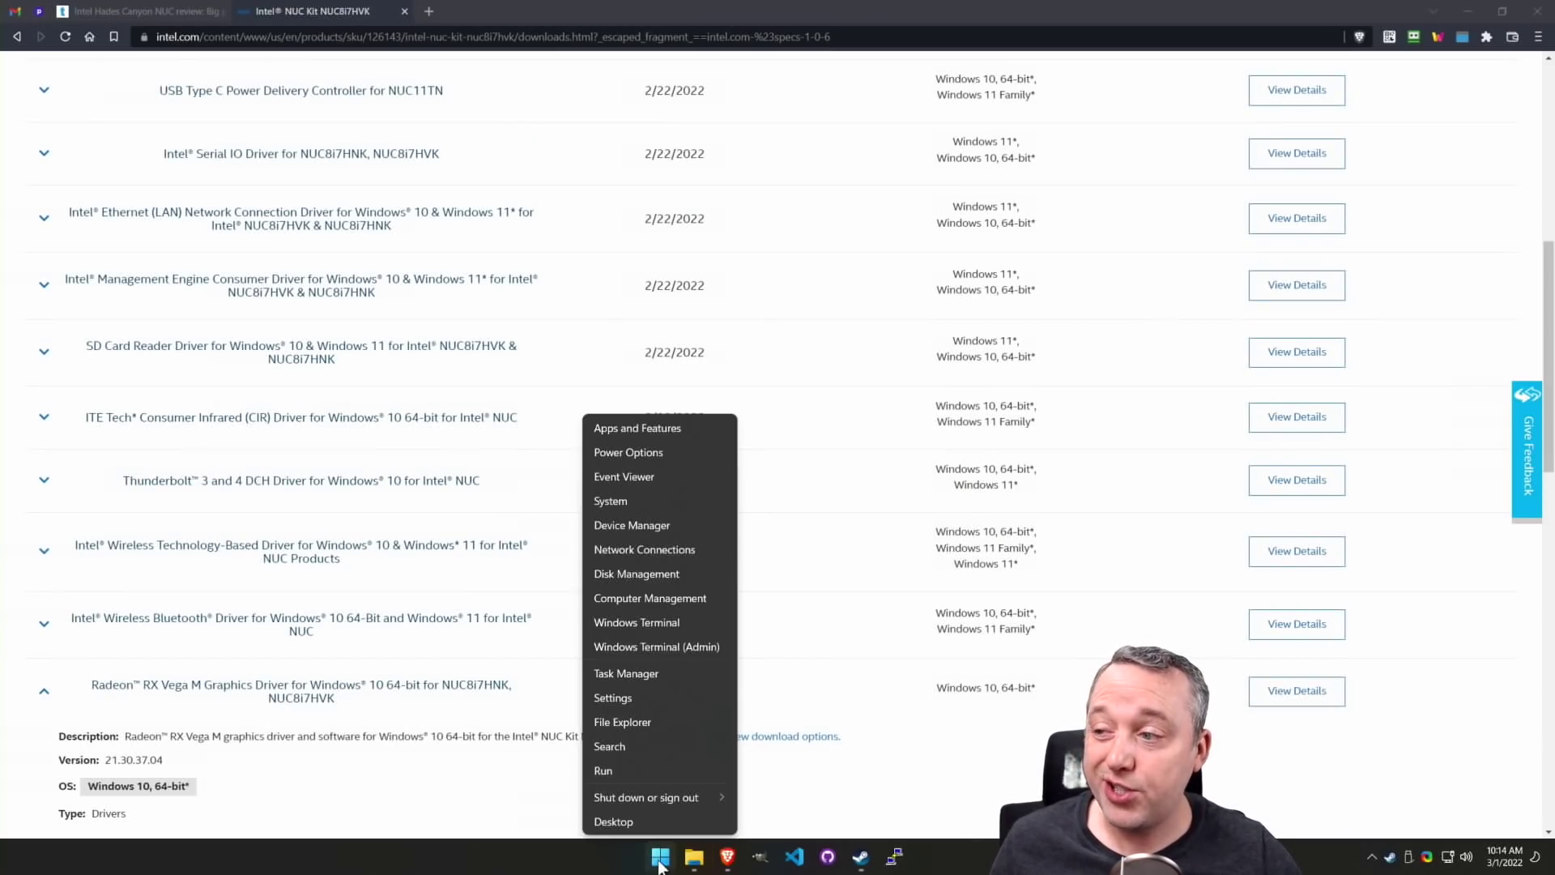
left_click(643, 526)
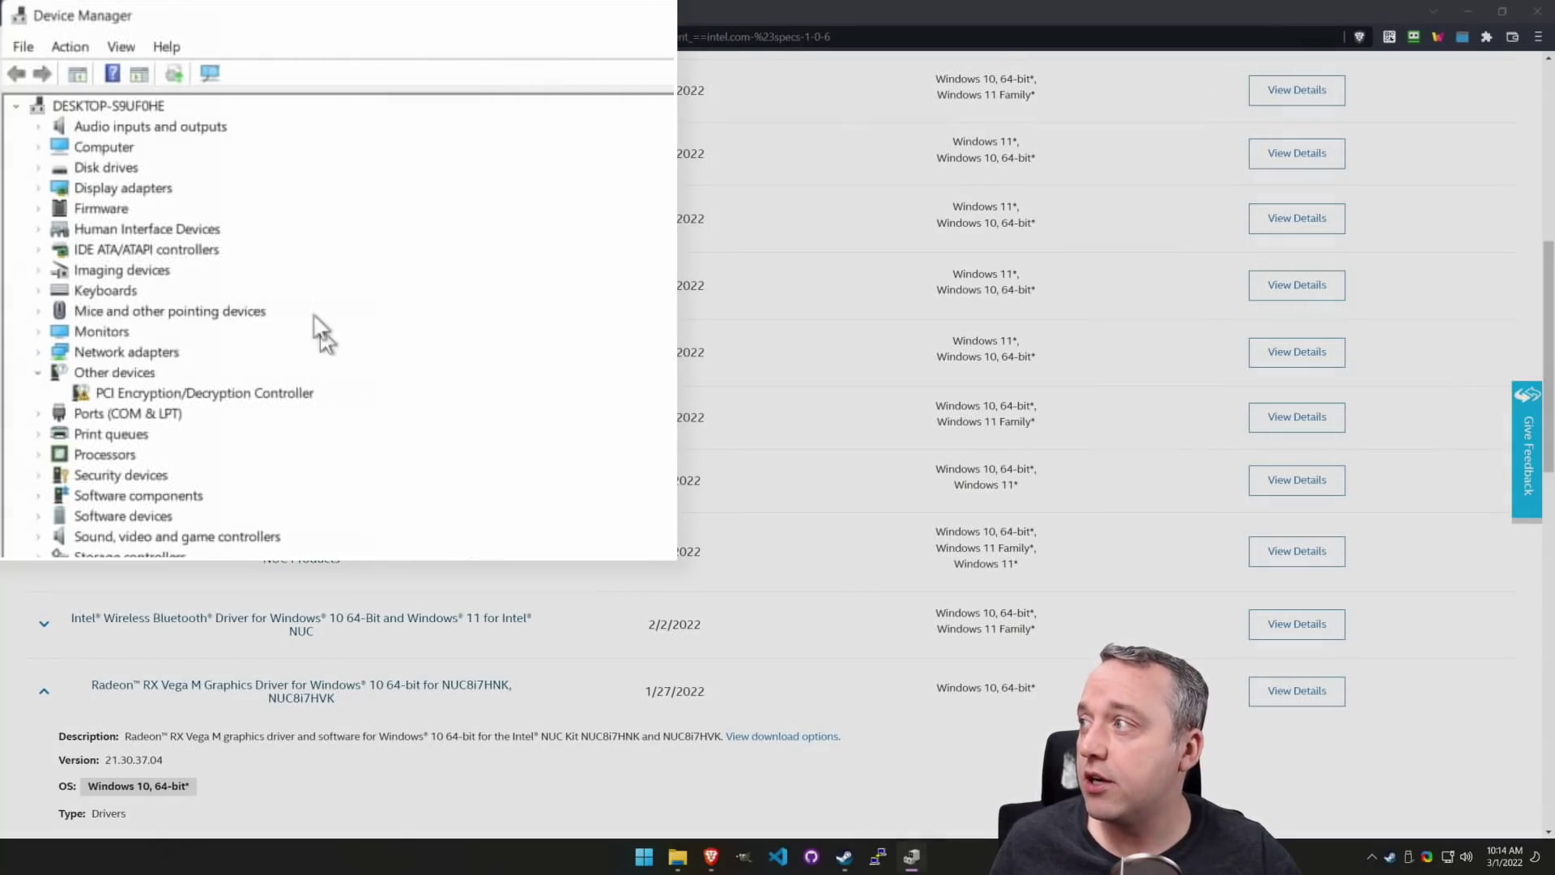
scroll(200, 470, "down", 1)
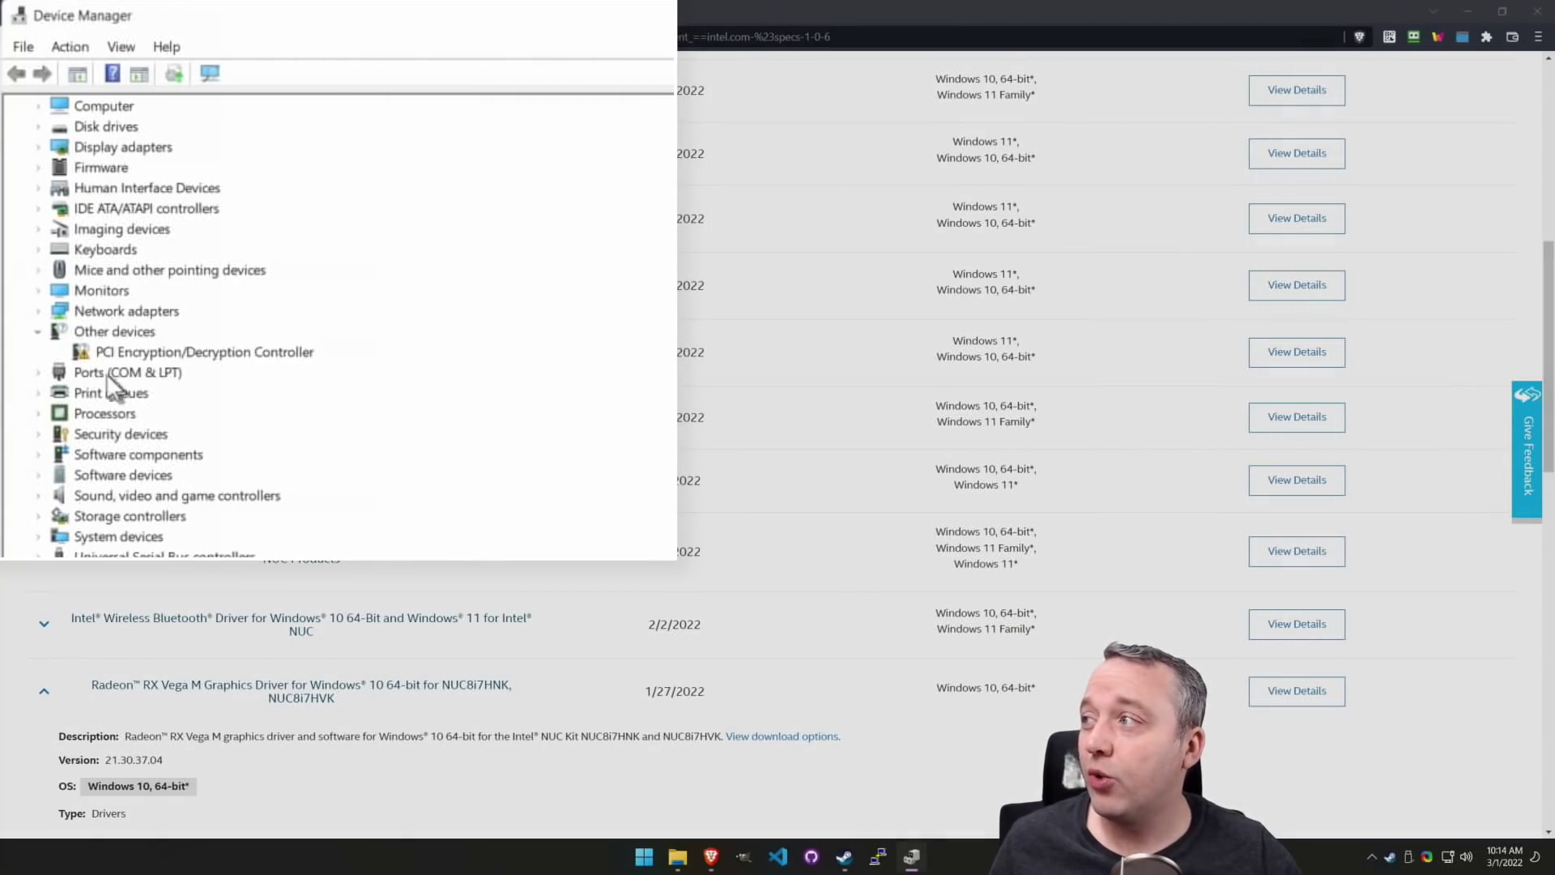
left_click(139, 357)
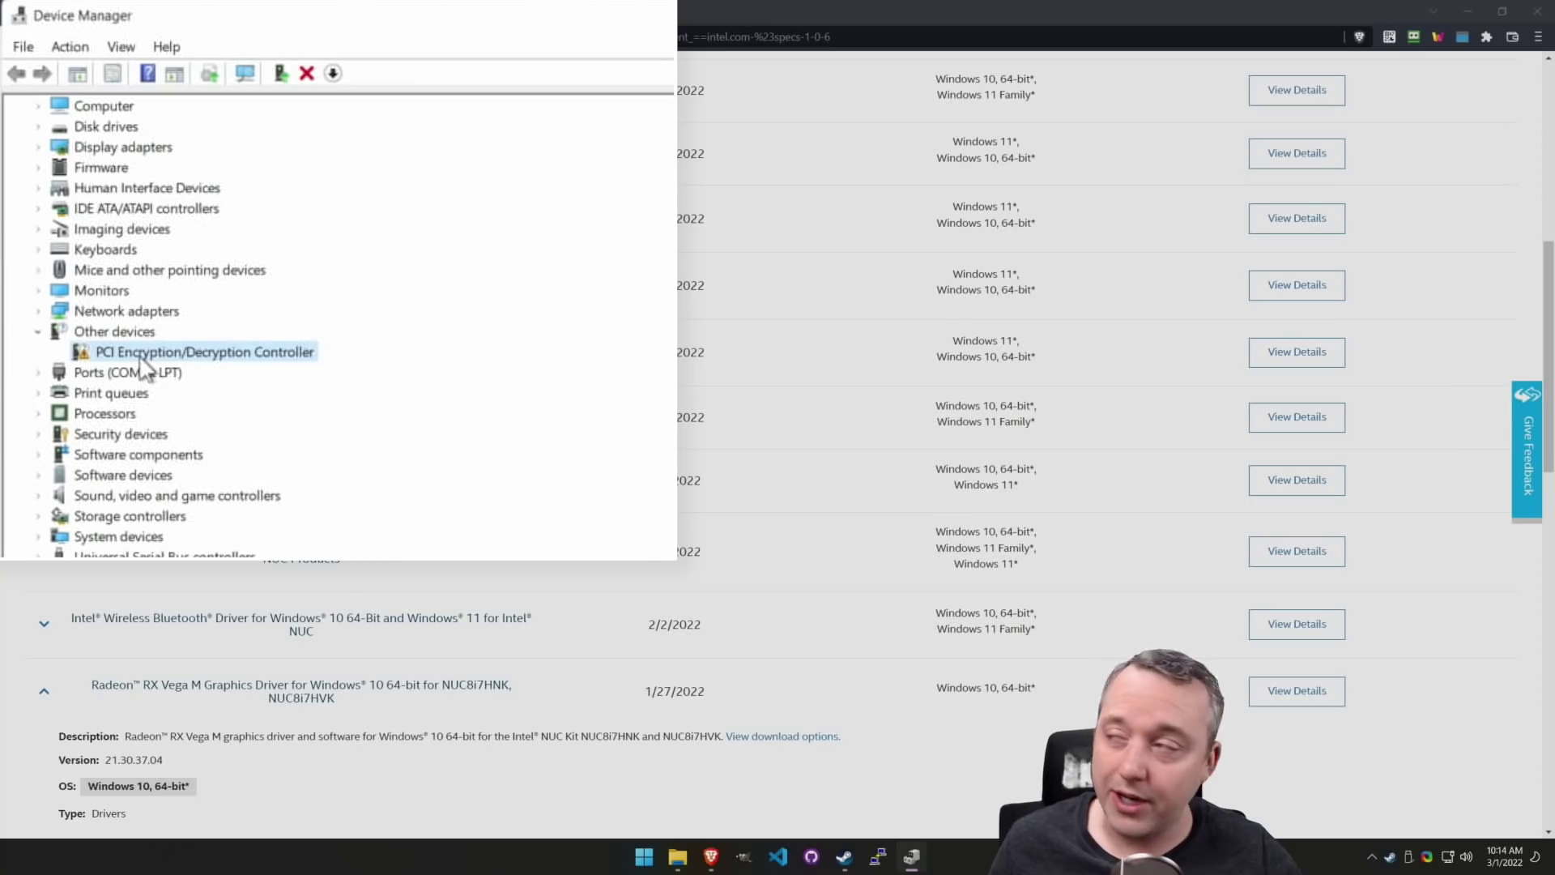
key("alt+Tab")
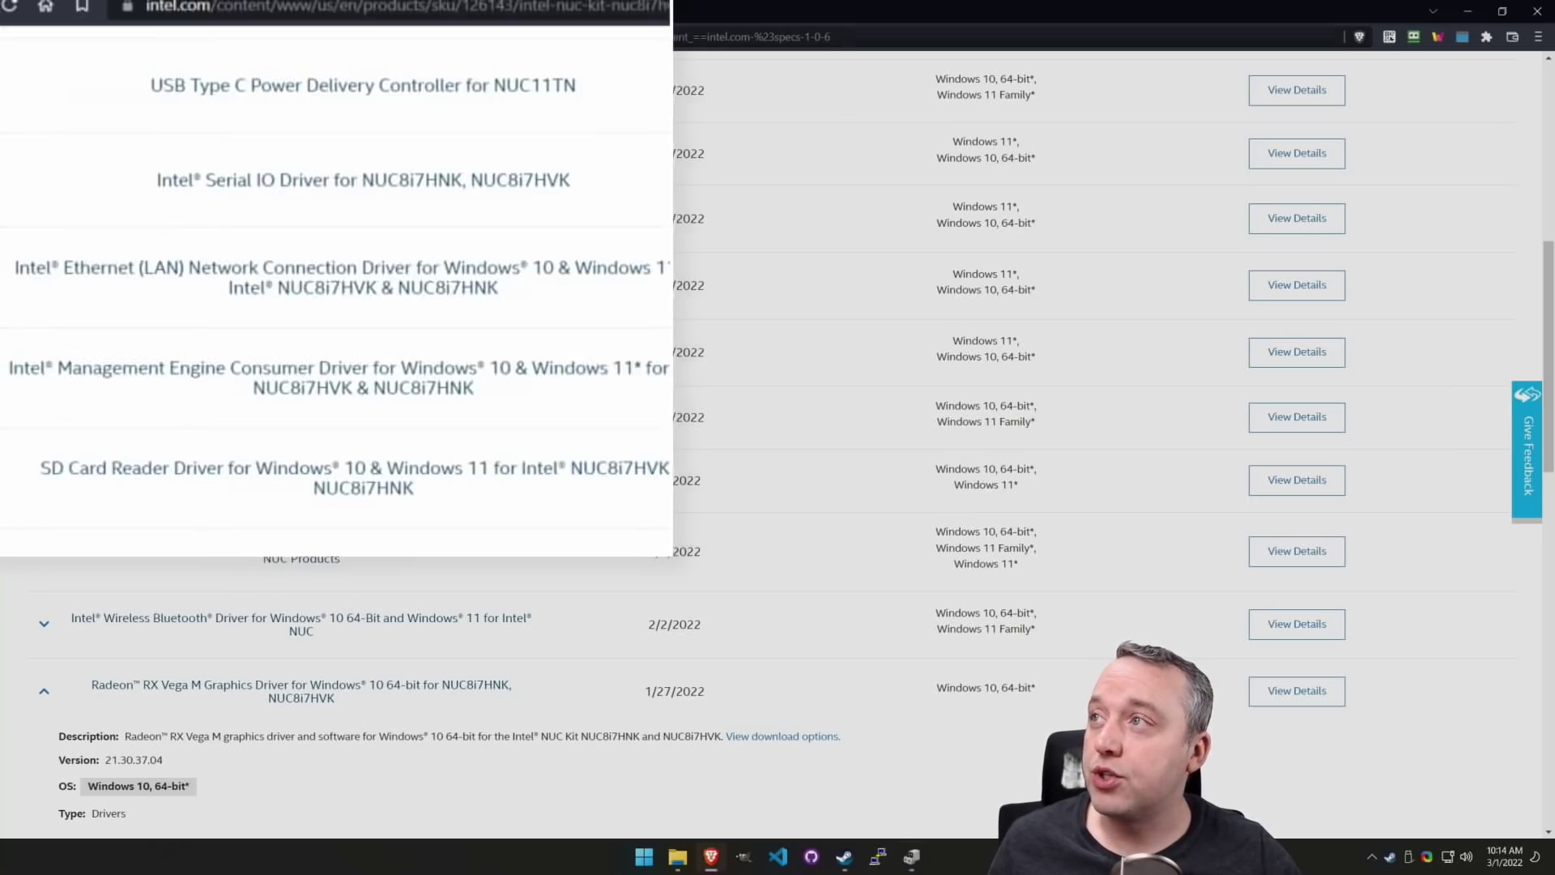
scroll(516, 495, "up", 10)
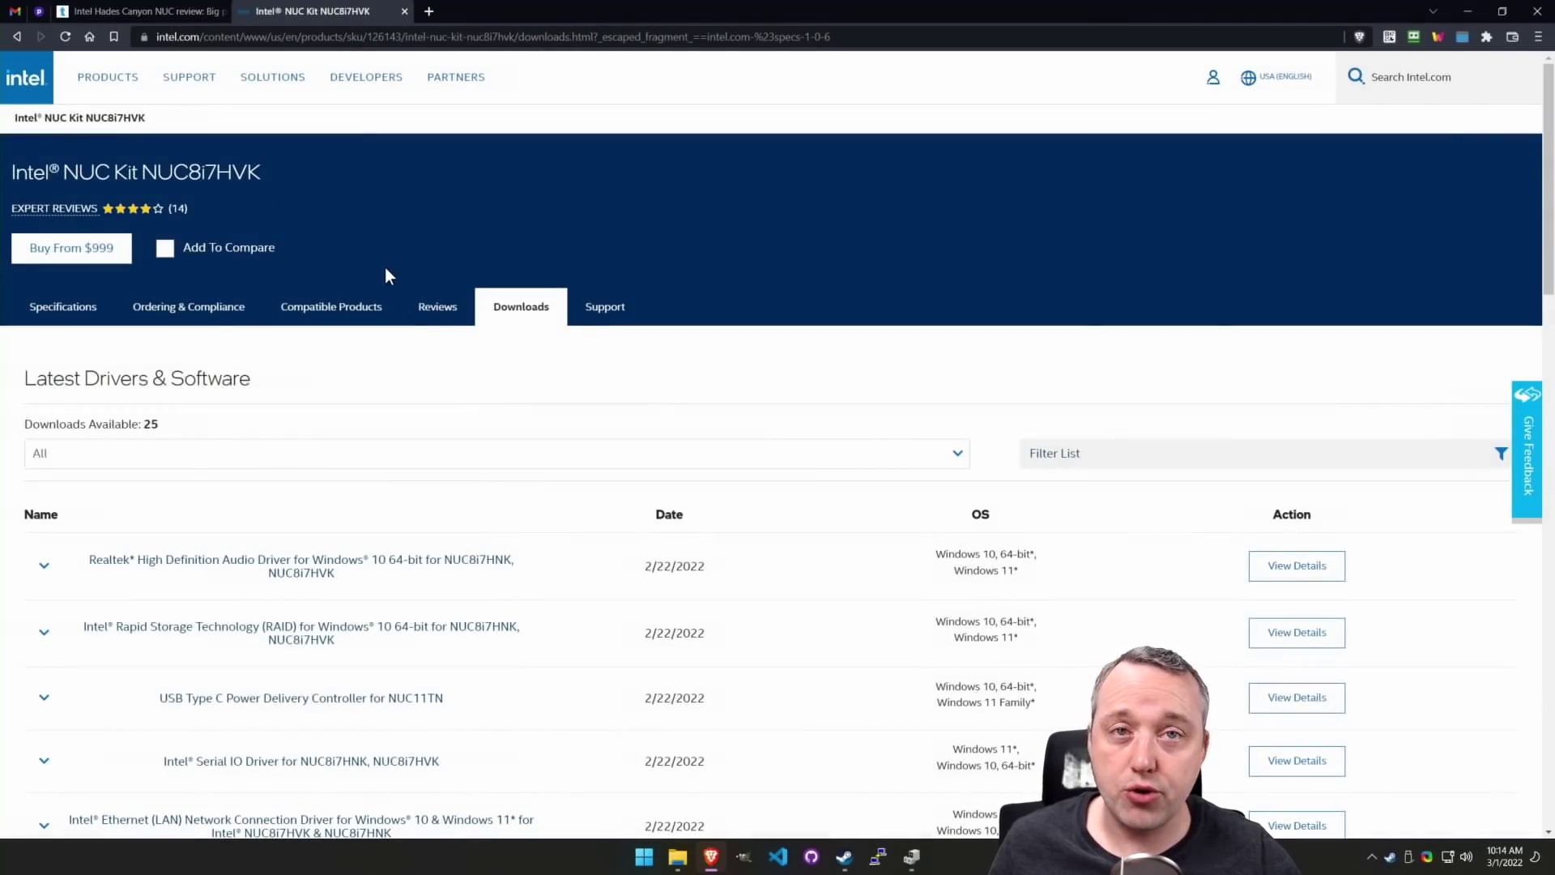
- Open the snappy-driver-installer.org result from the Google search for 'sdio tool'
scroll(397, 276, "down", 3)
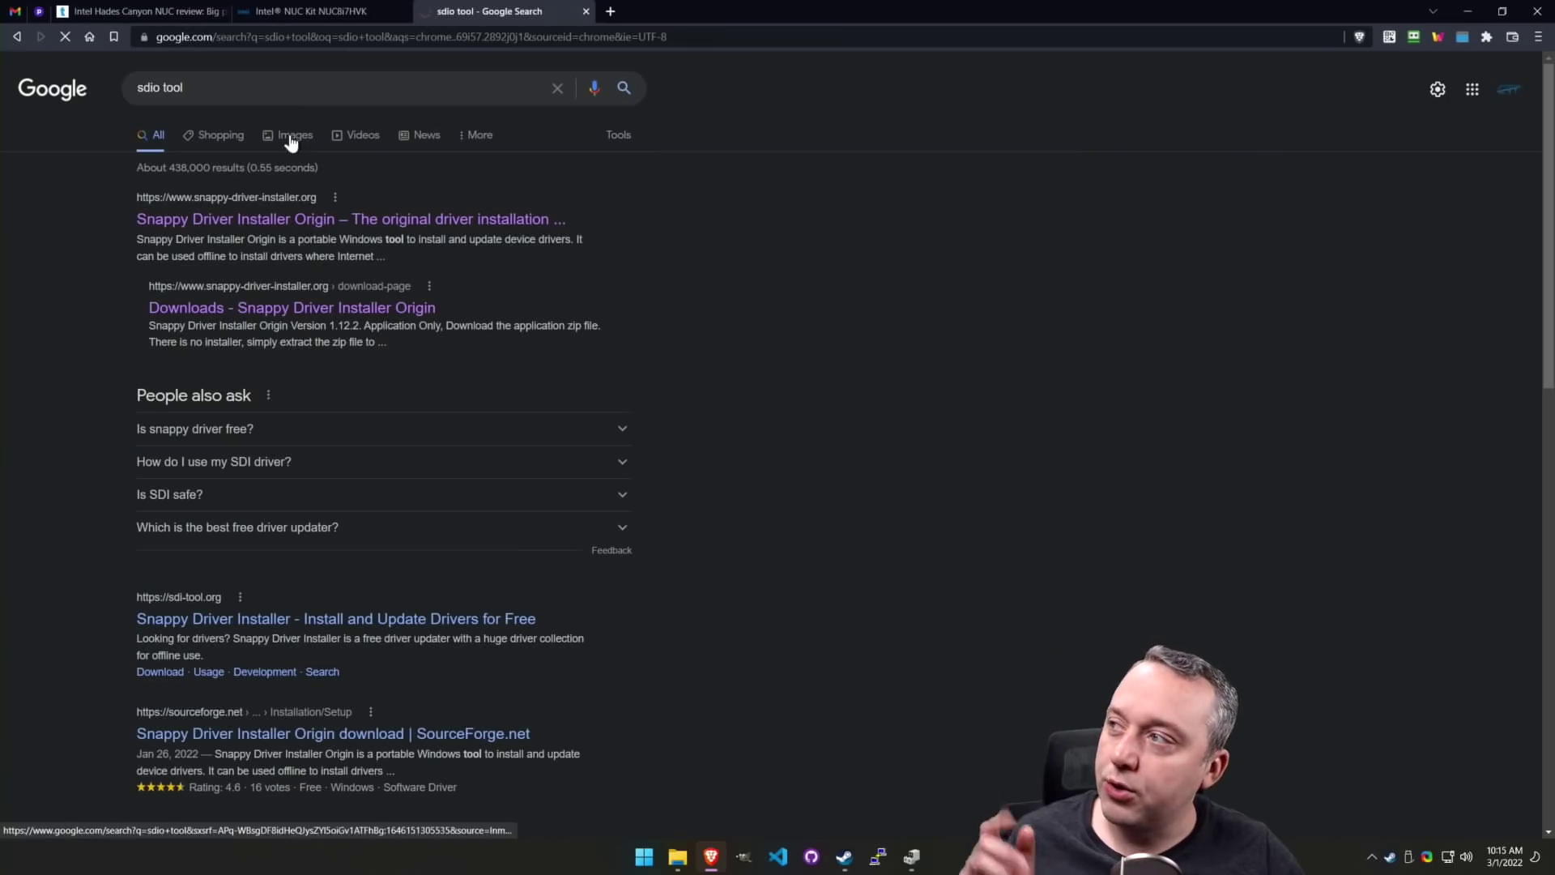
left_click(290, 132)
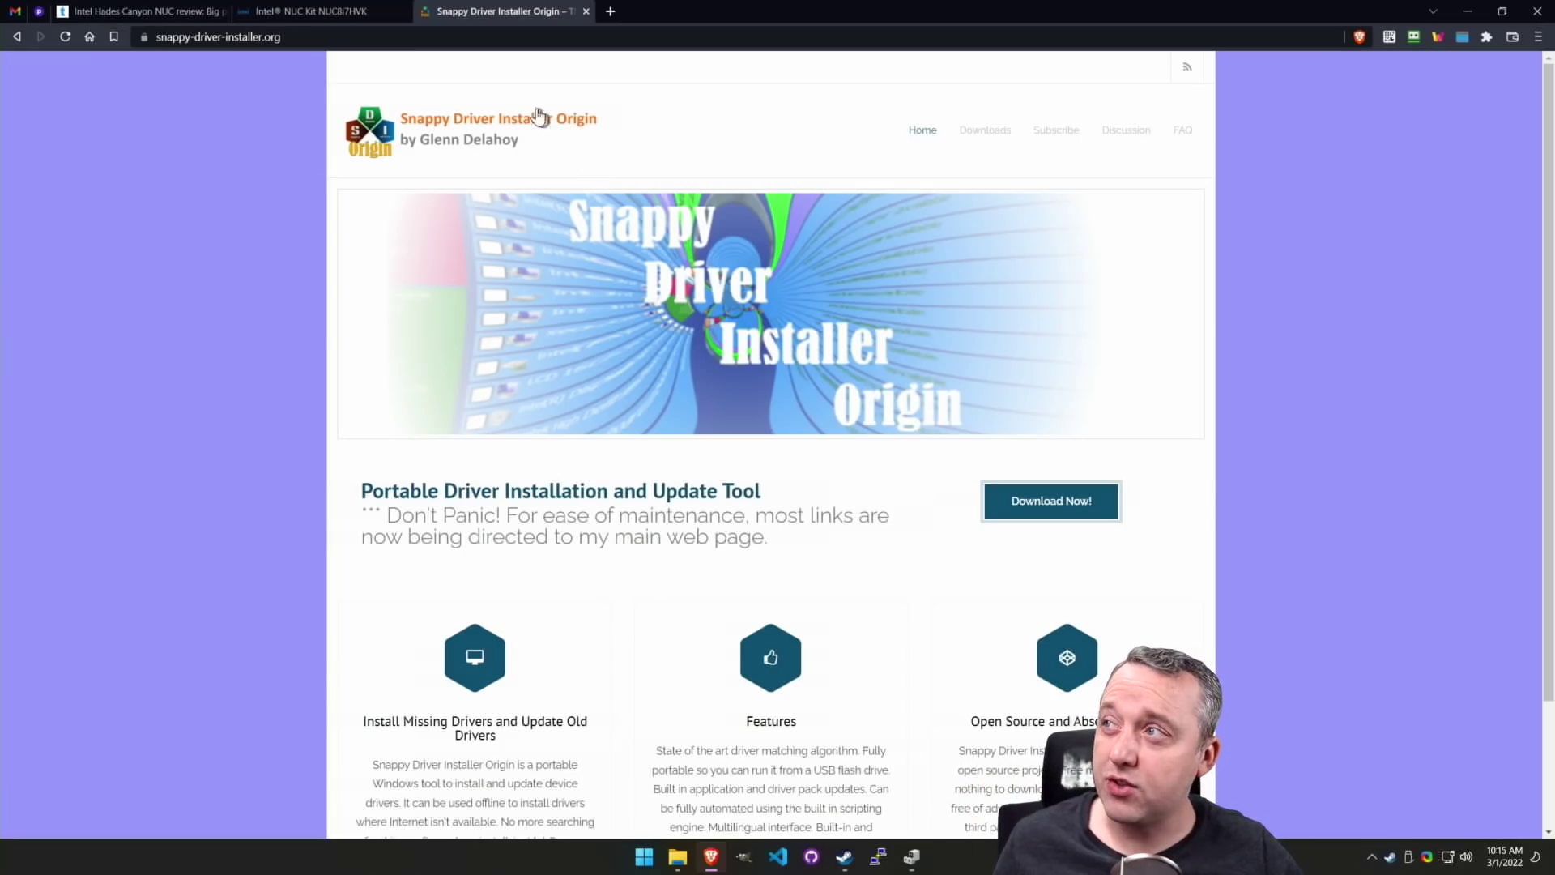
- Reload the SDIO home page, then go to its Downloads page offering version 1.12.2
left_click(498, 160)
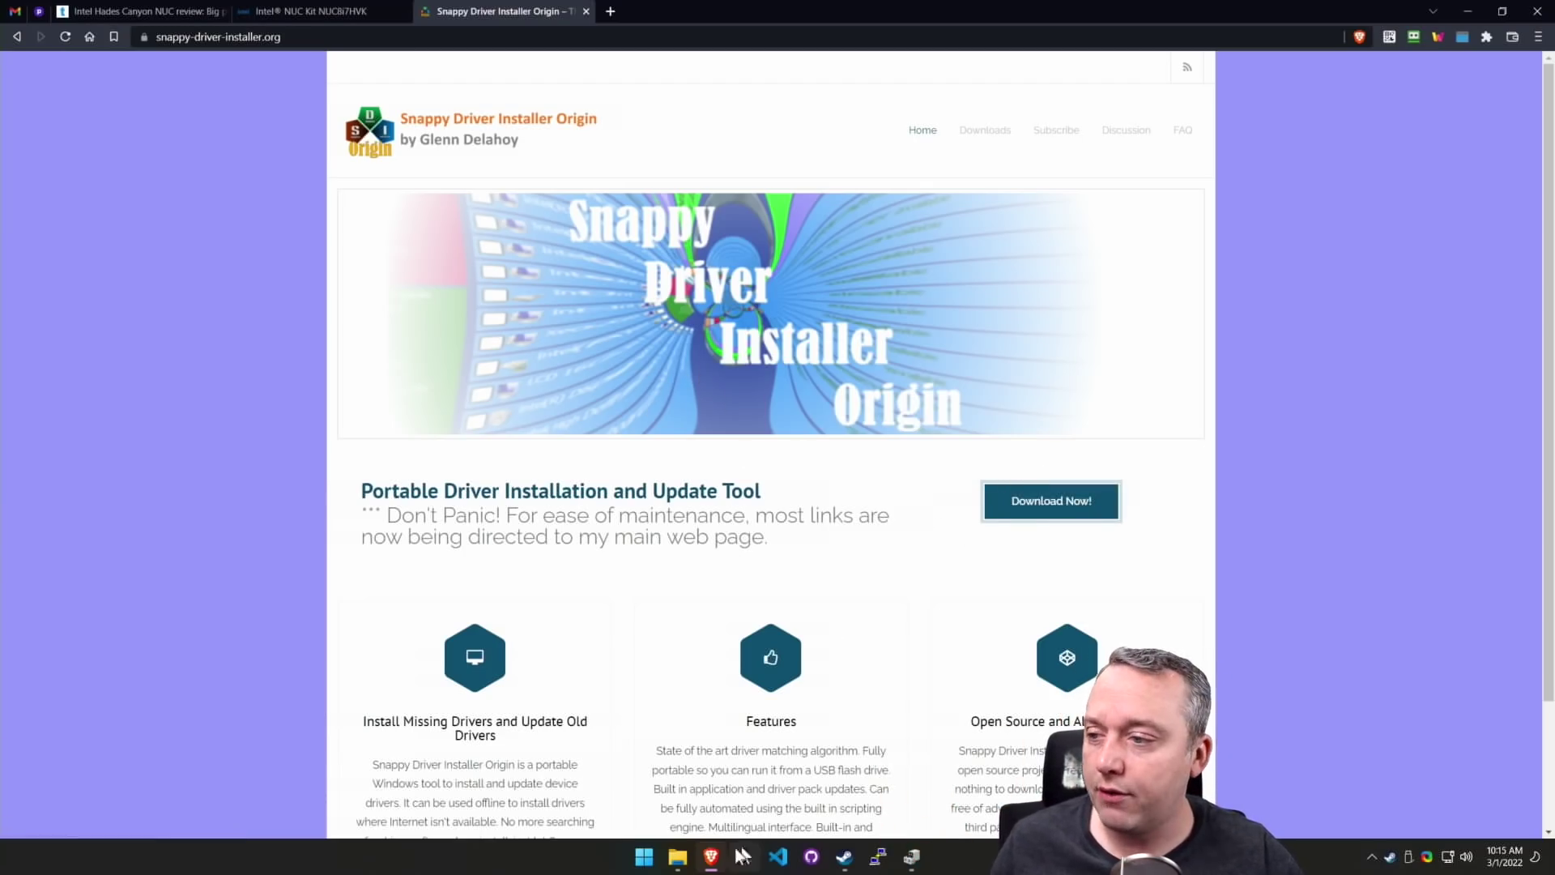
left_click(993, 134)
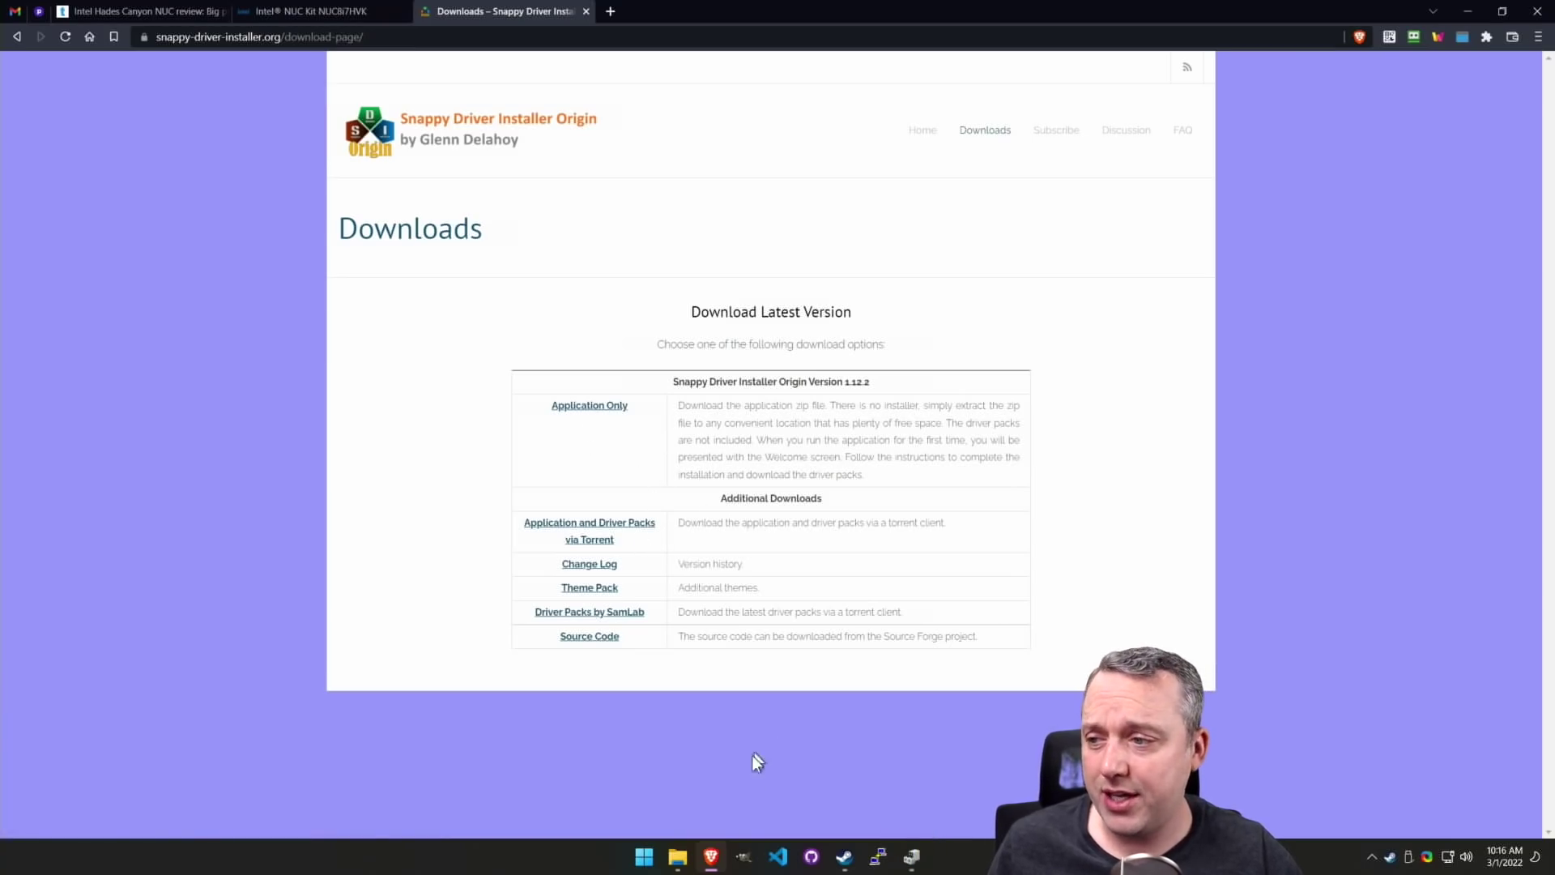
- Launch SDIO_auto.bat, install the AMD PSP 11.0 Device driver, then close SDIO and bring up Device Manager
left_click(685, 856)
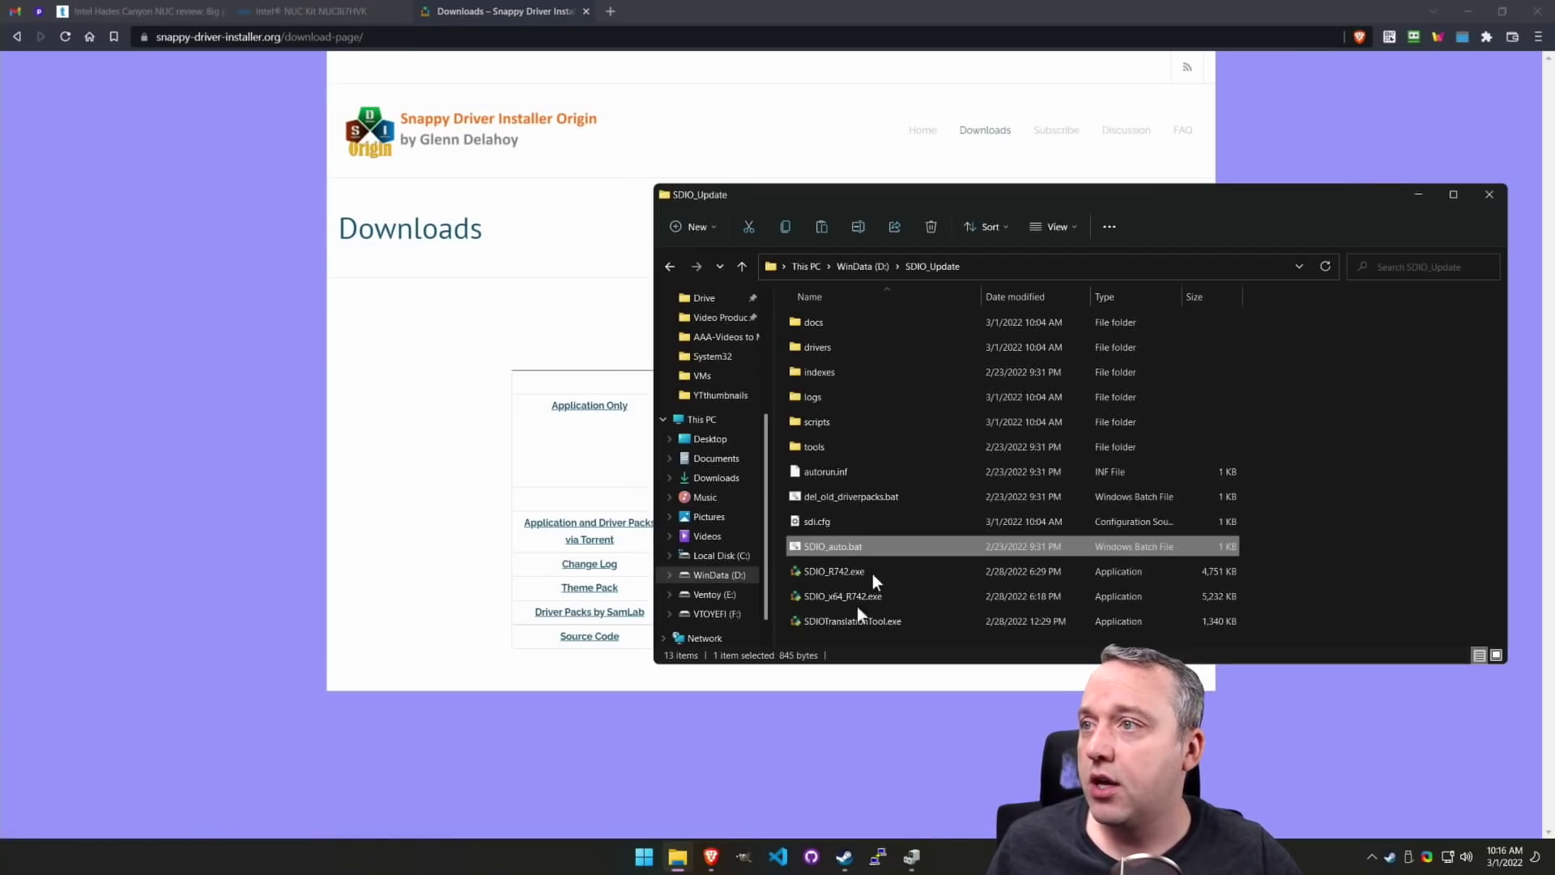
double_click(839, 546)
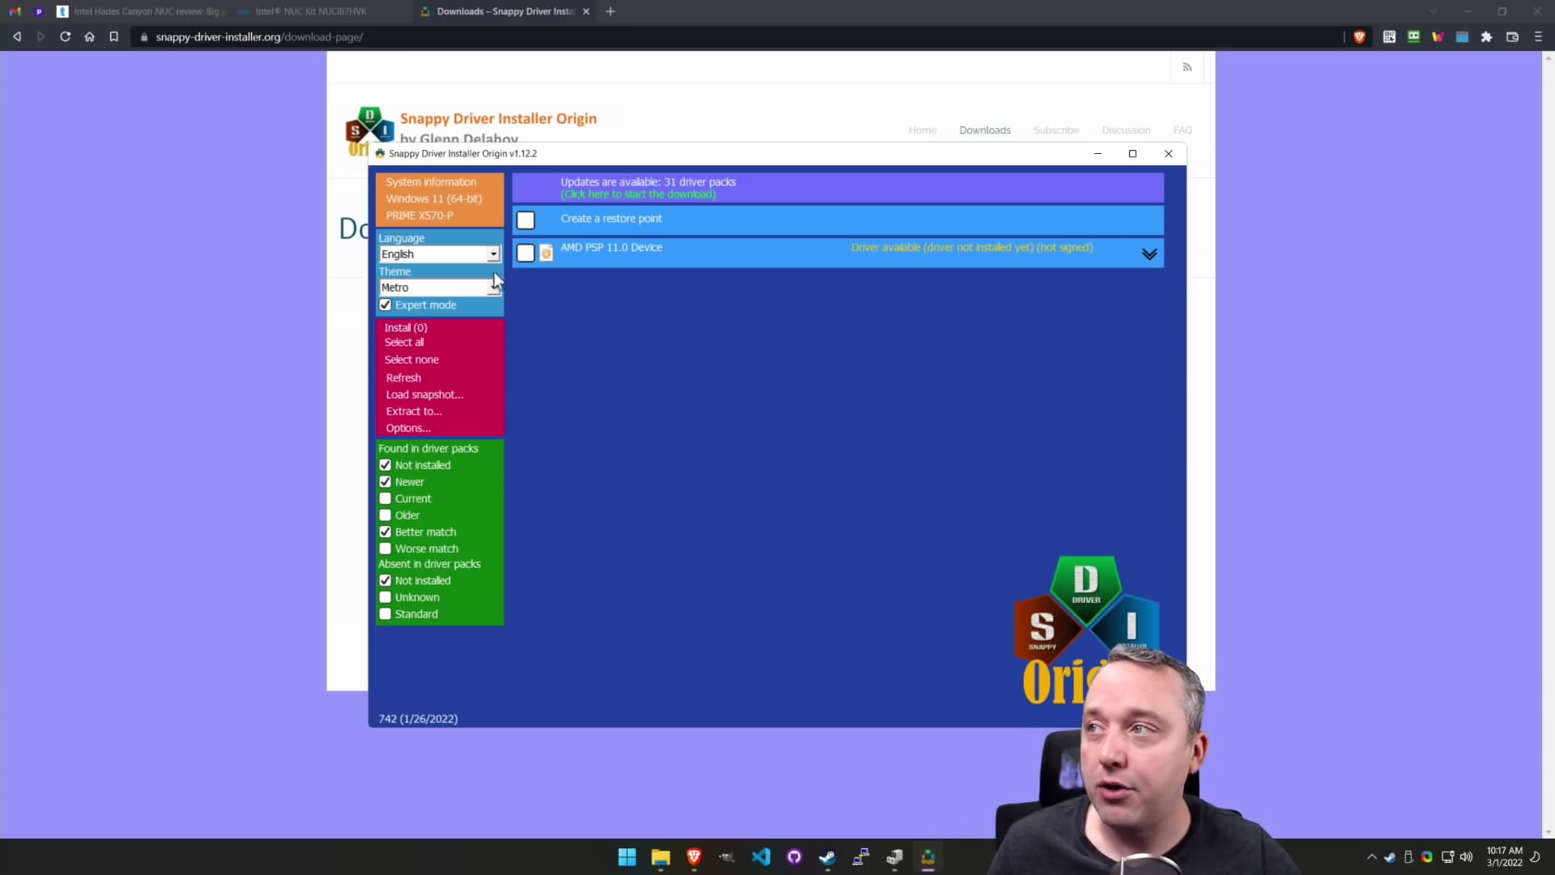
left_click(528, 251)
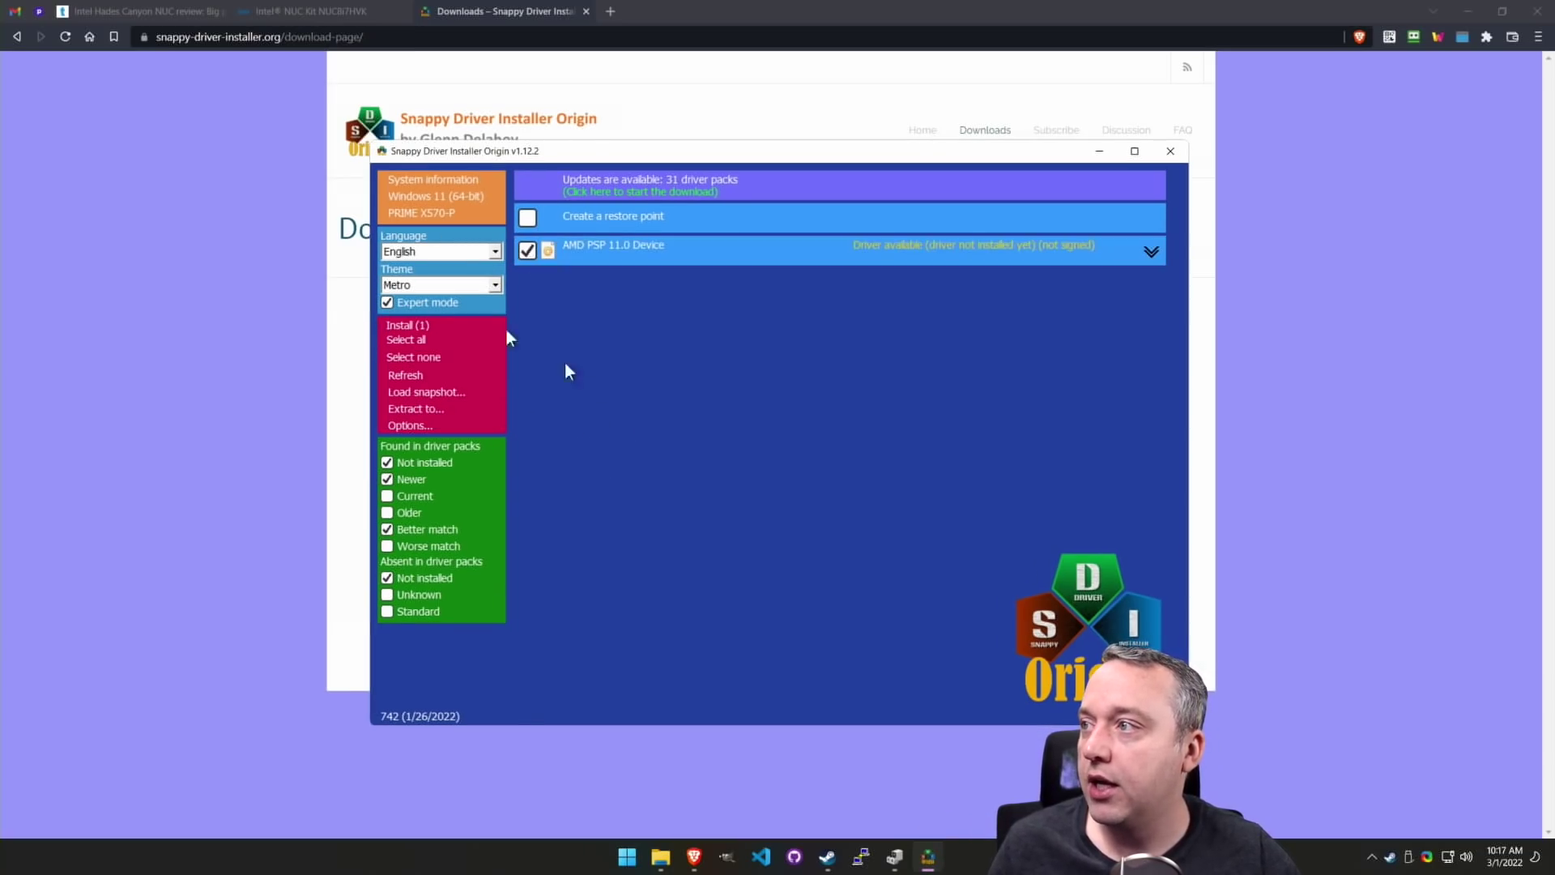
left_click(422, 325)
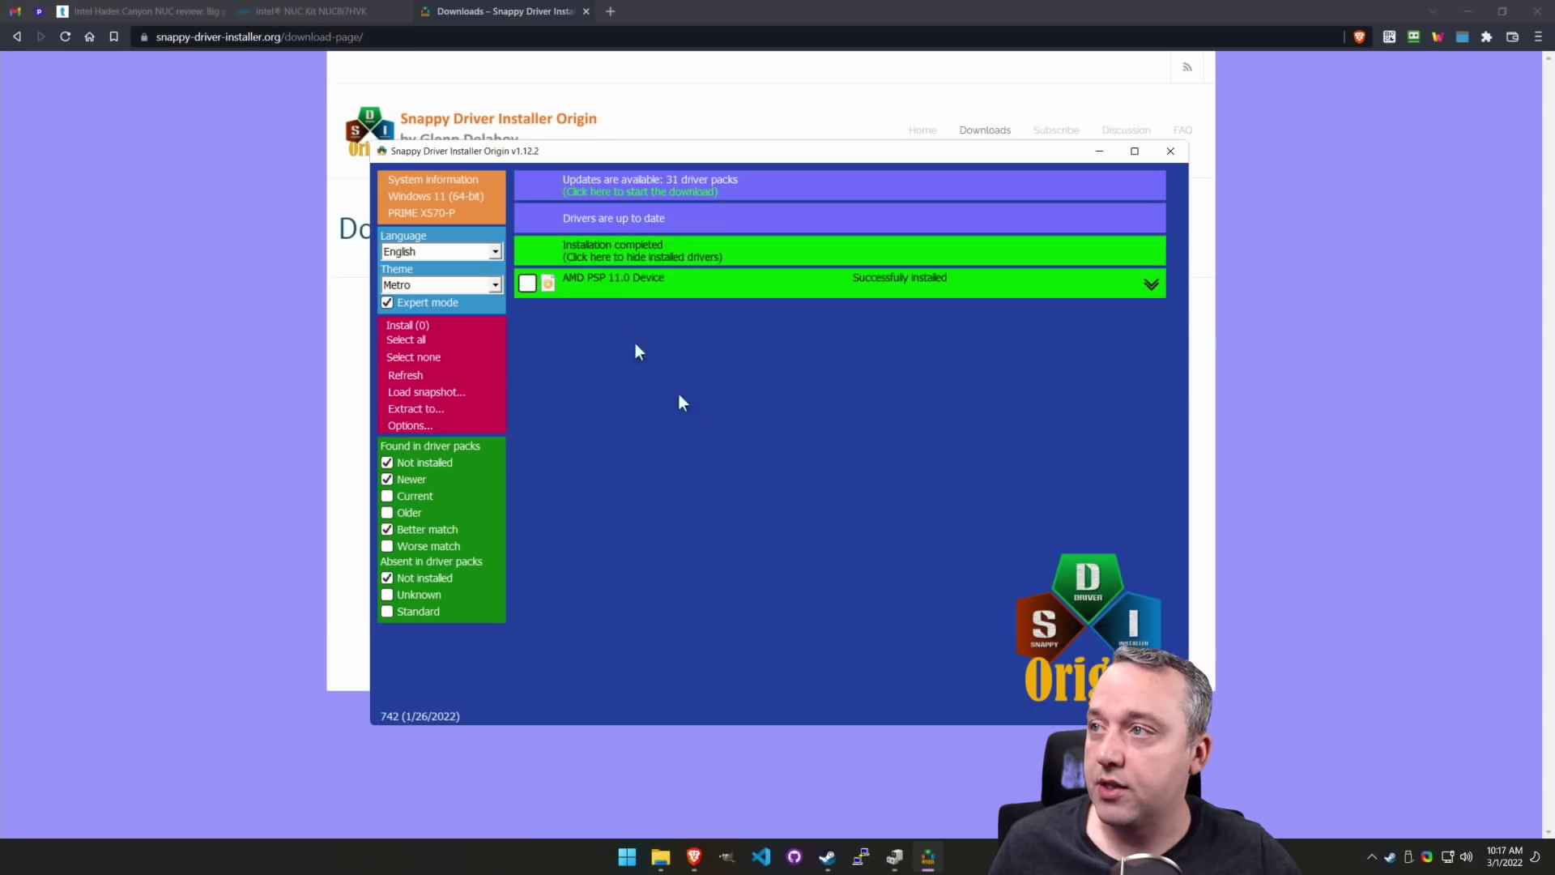
left_click(1170, 151)
left_click(911, 856)
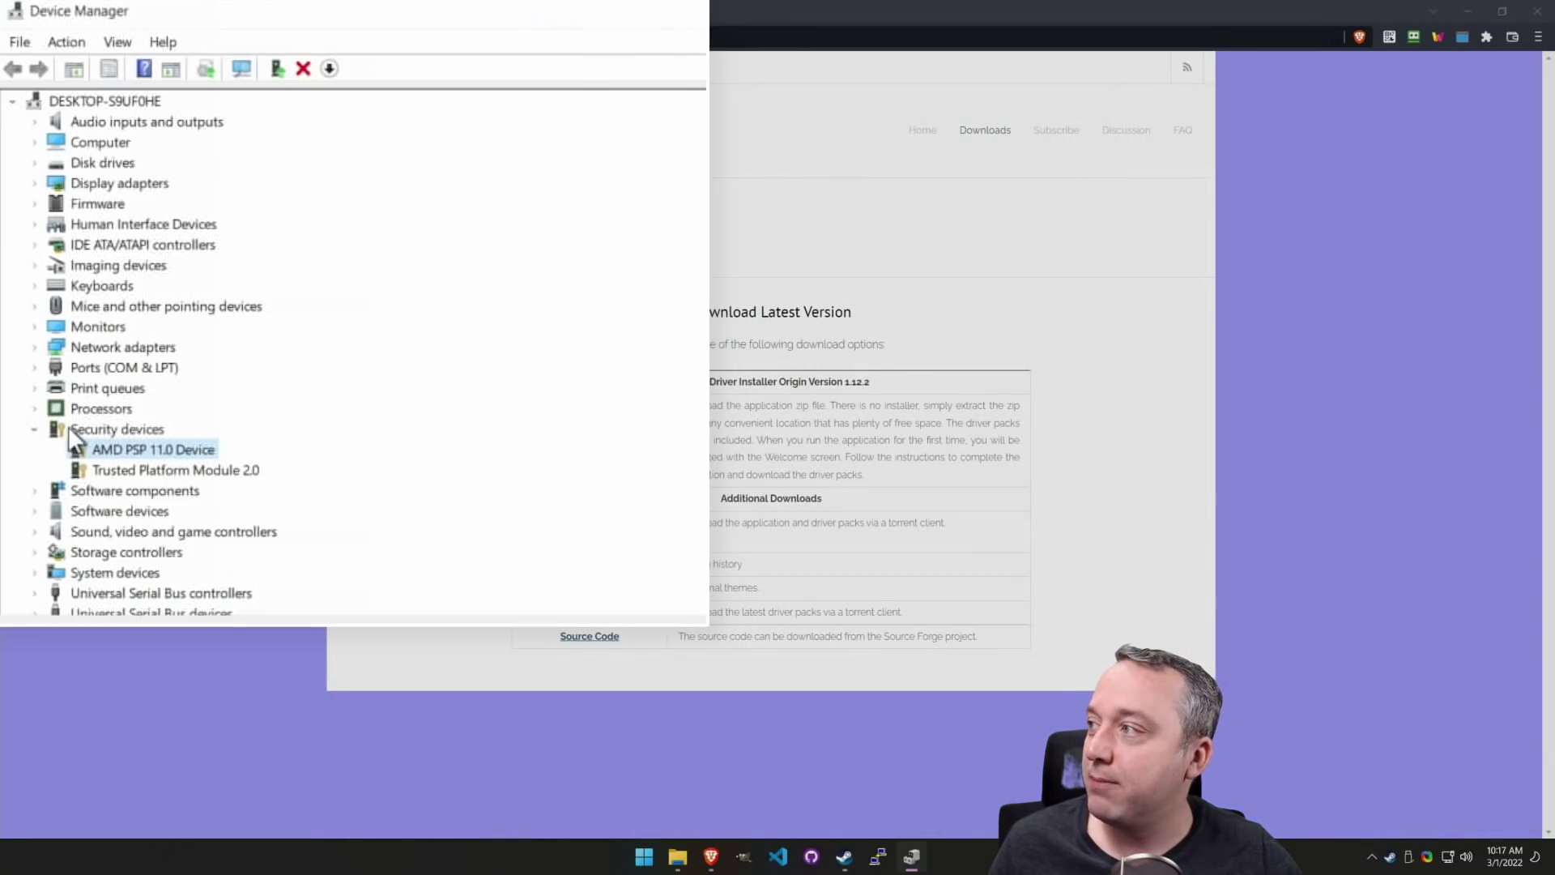
- Collapse the Security devices group listing AMD PSP 11.0 Device and close Device Manager
left_click(34, 429)
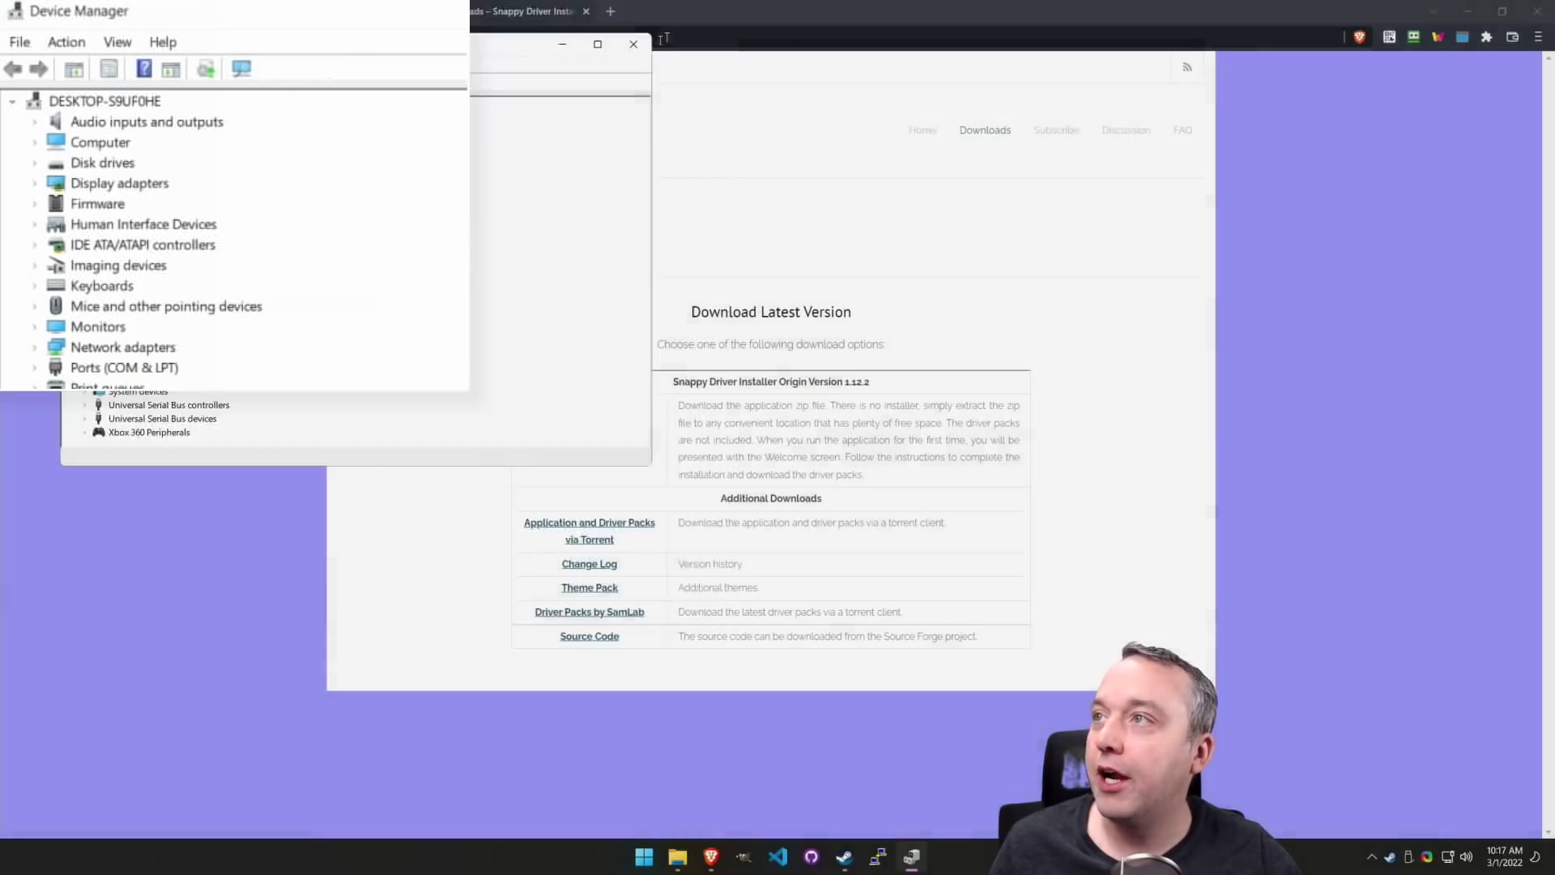
left_click(636, 42)
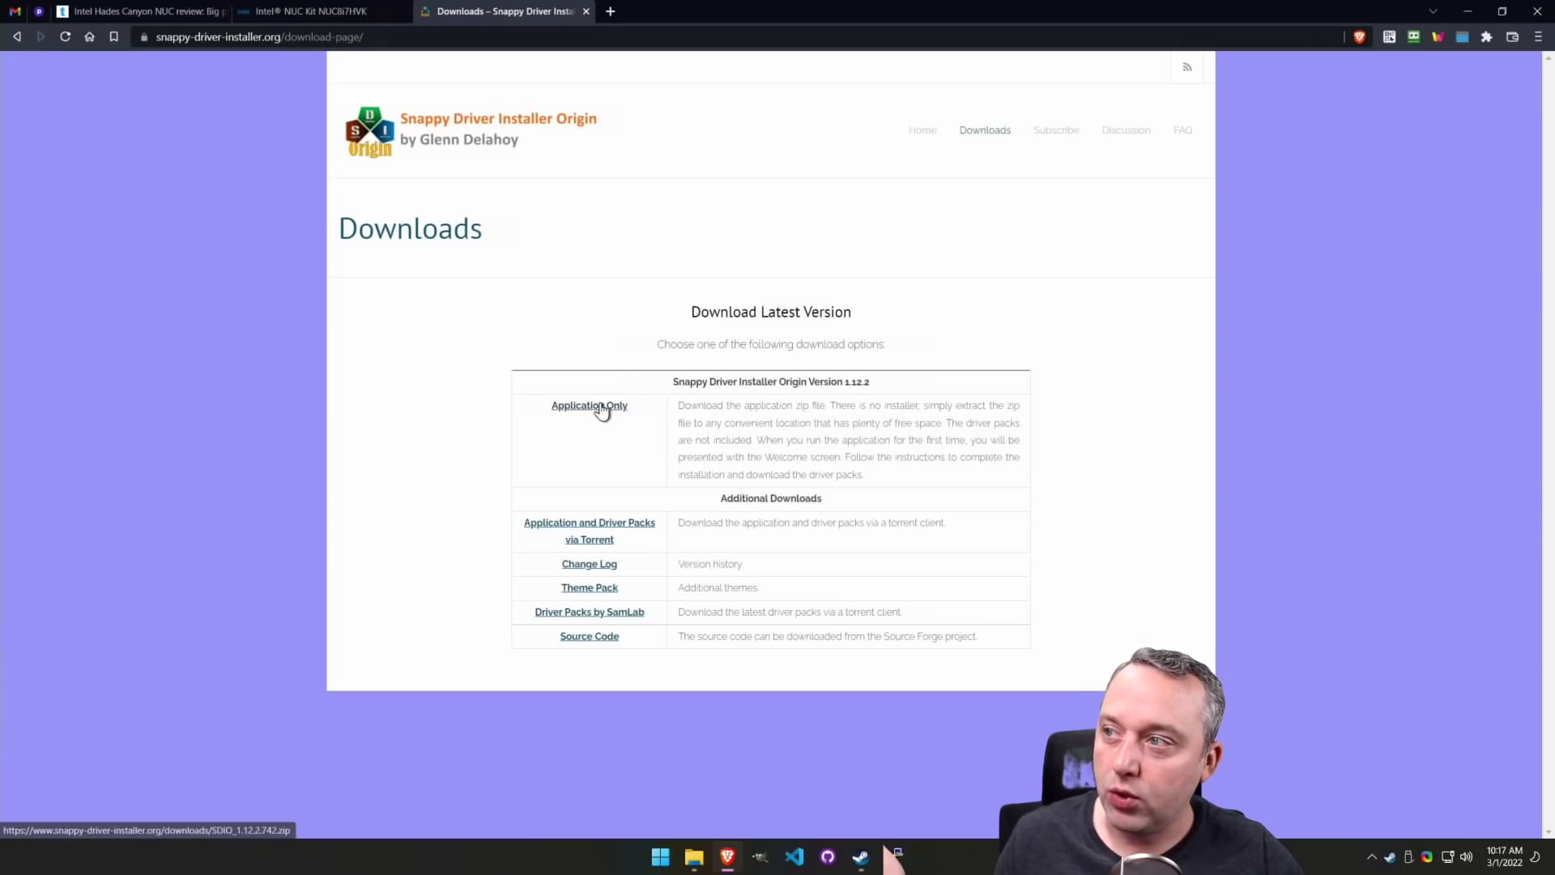
- Relaunch SDIO_auto.bat and review the 31 driver-pack updates, ending with none selected (0 MB)
left_click(694, 856)
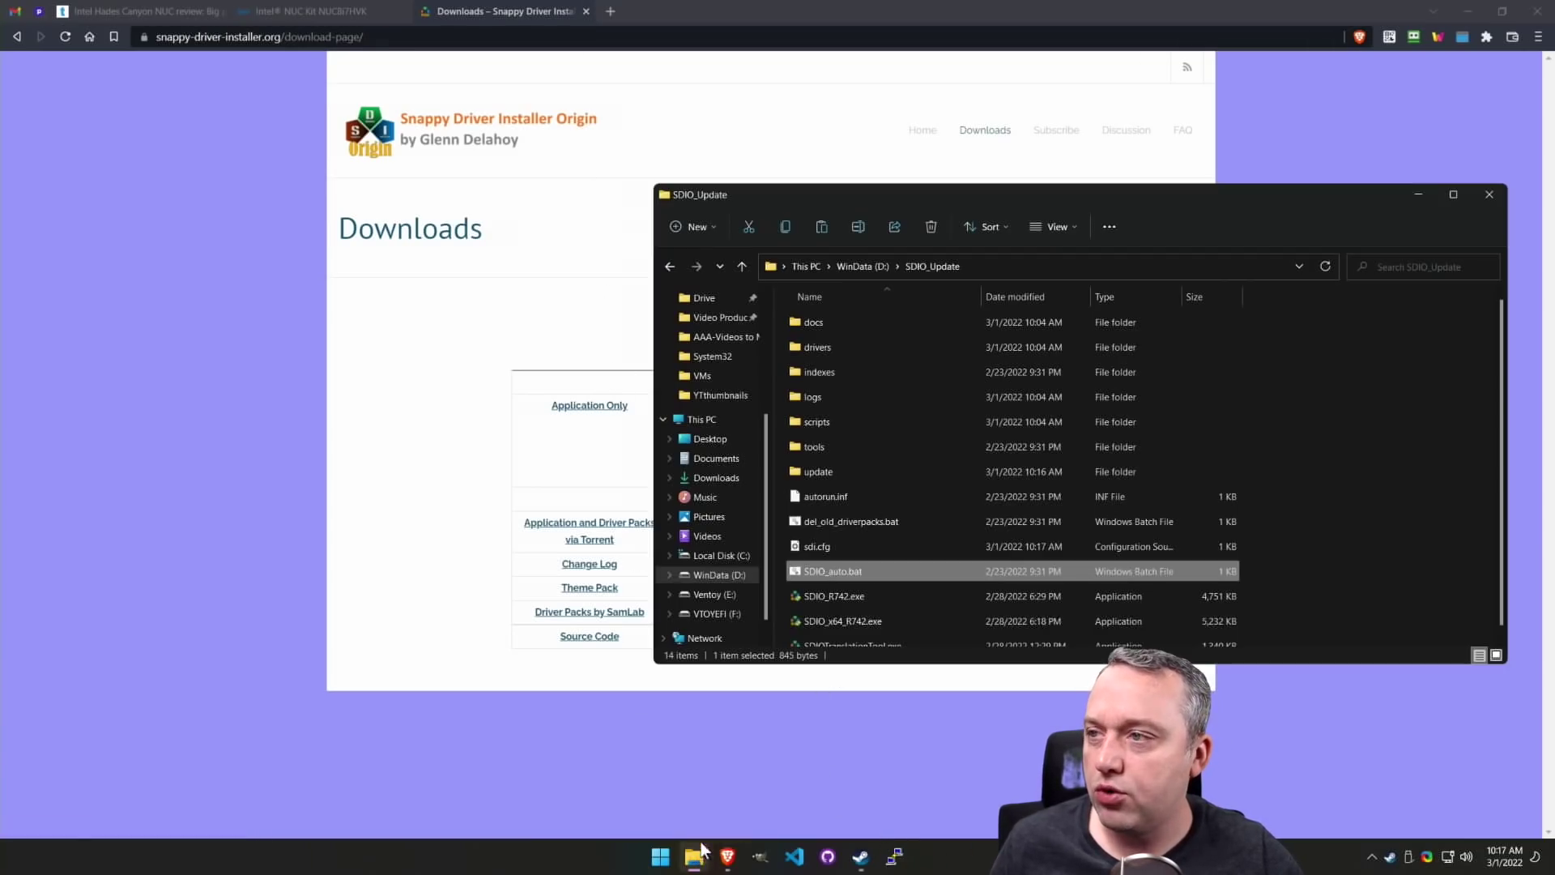
double_click(830, 571)
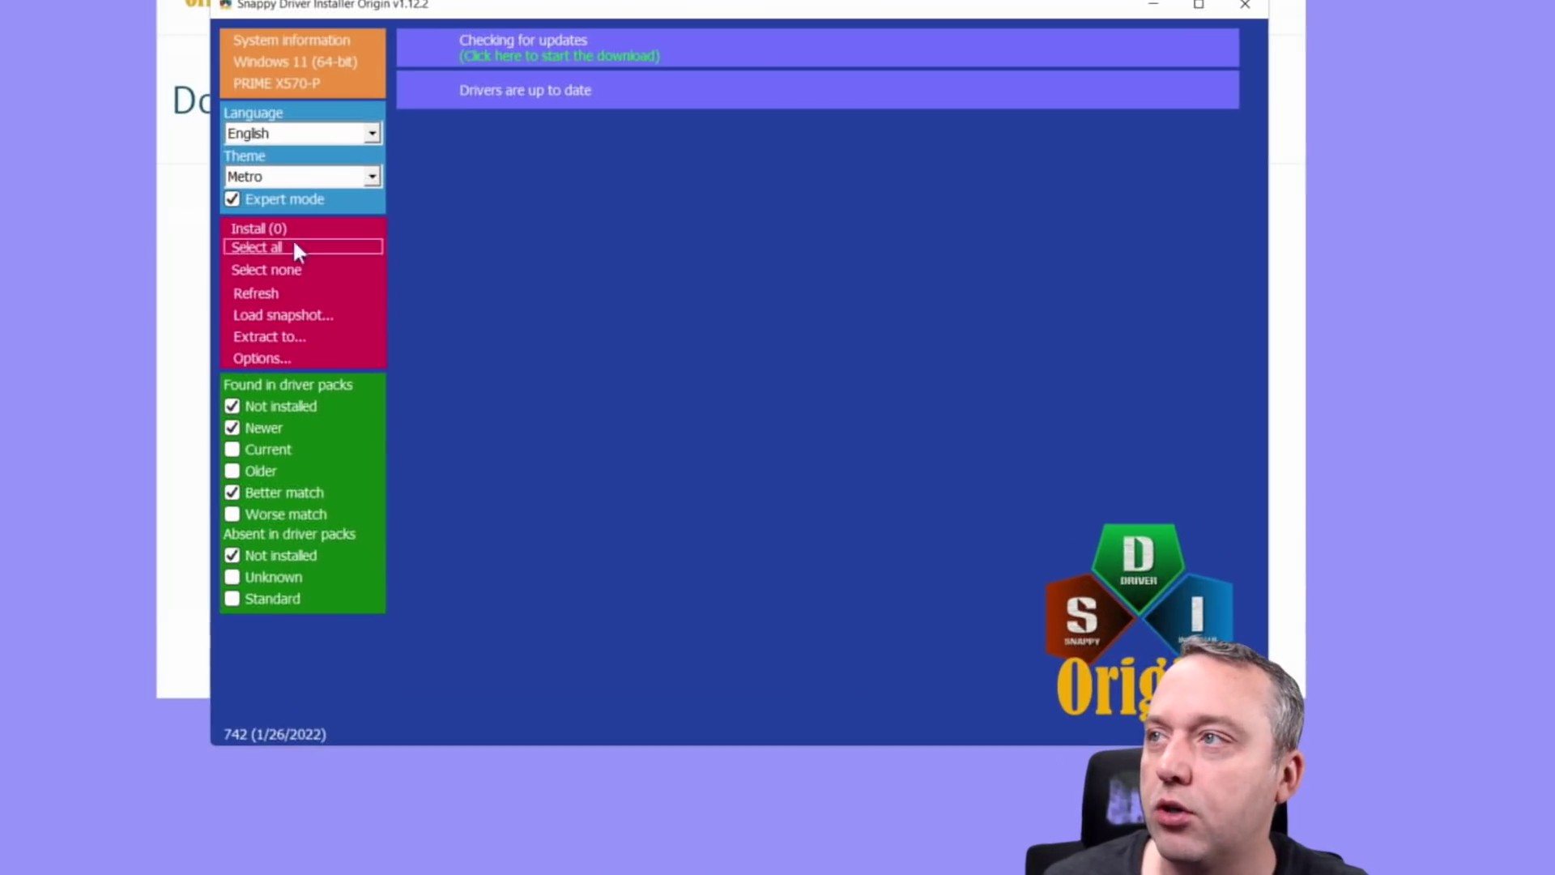
left_click(689, 194)
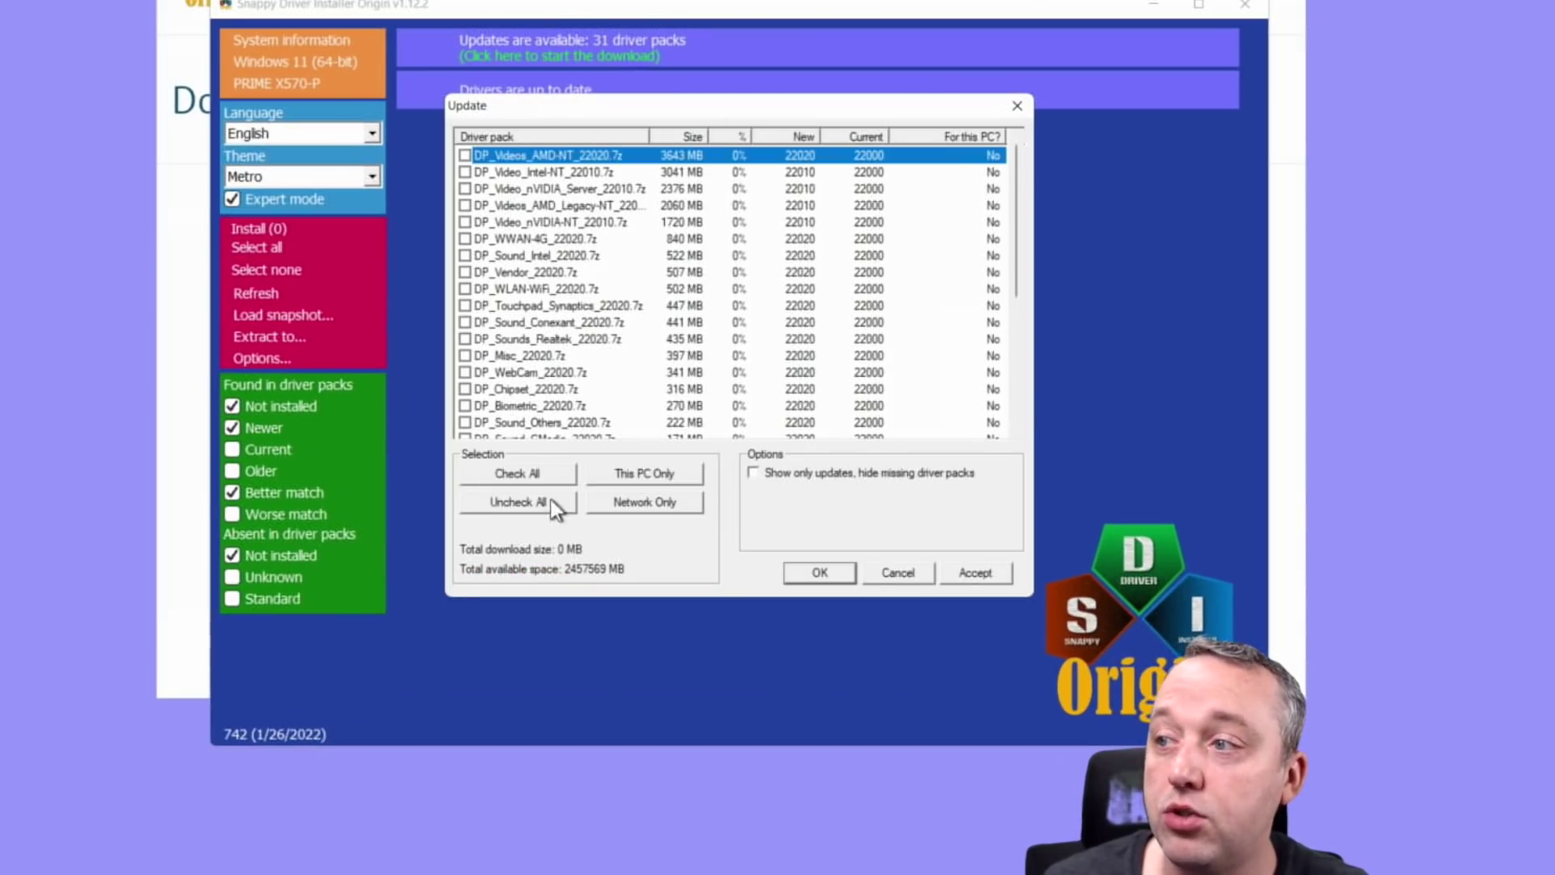
left_click(523, 473)
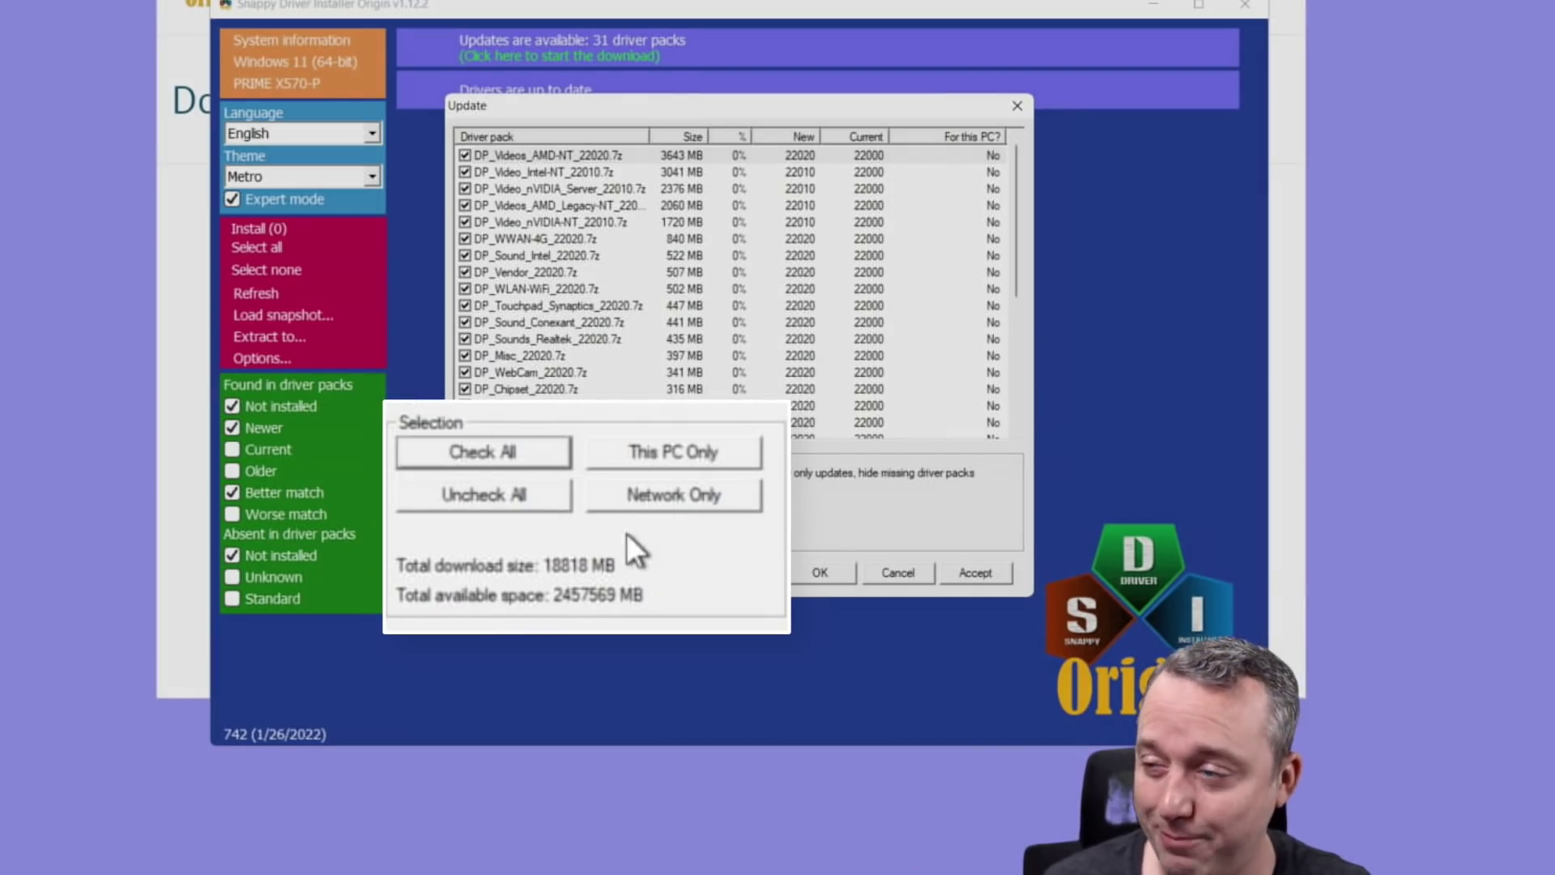
left_click(678, 448)
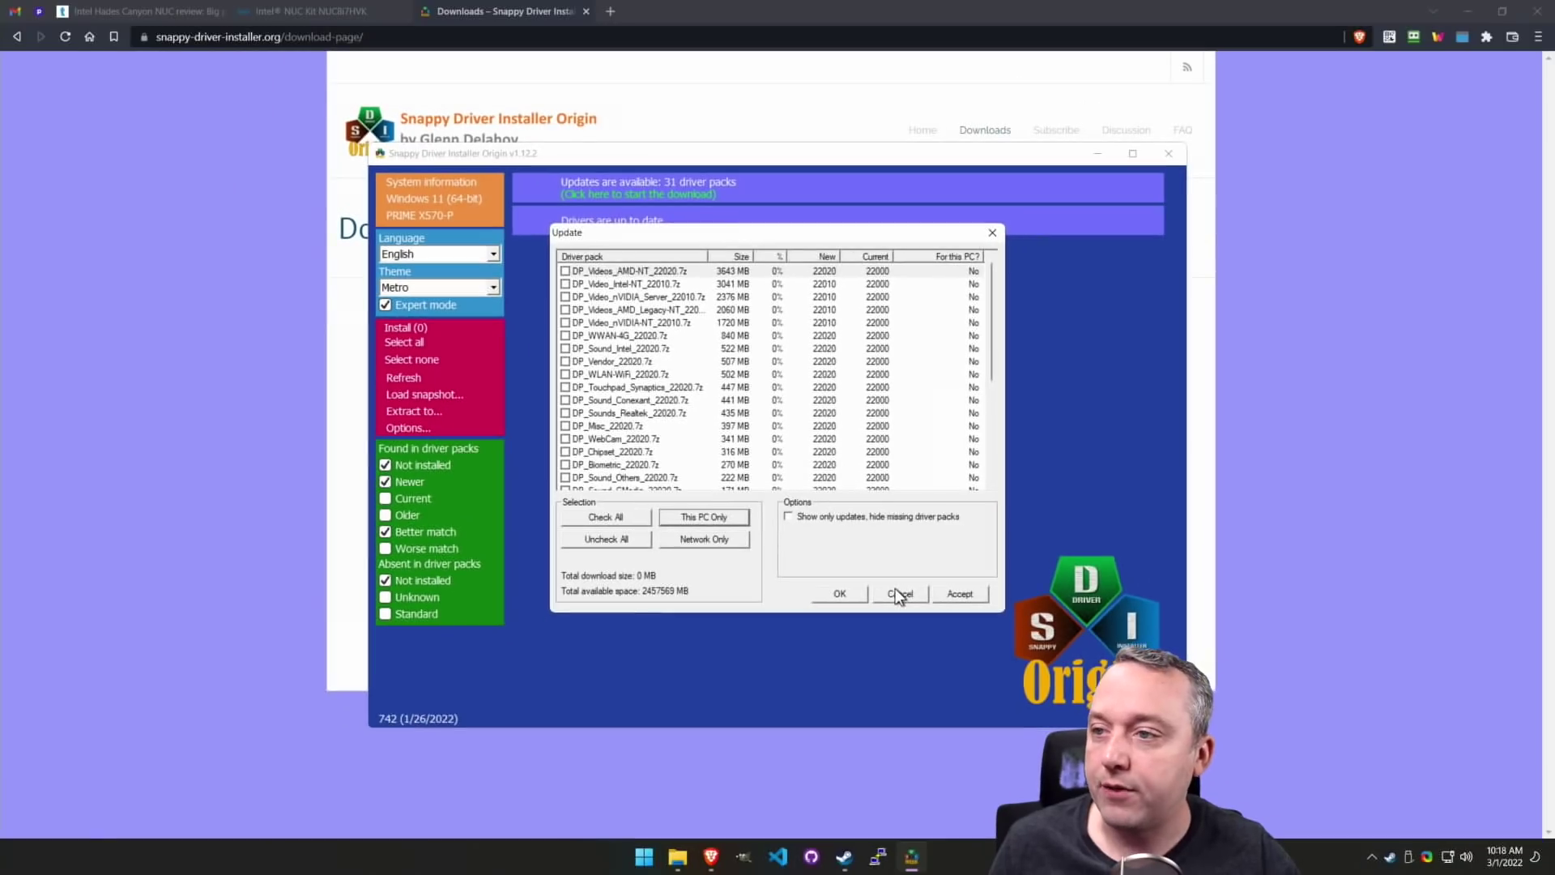
- Cancel the driver-pack update, close SDIO, and minimize the SDIO_Update folder window
left_click(897, 572)
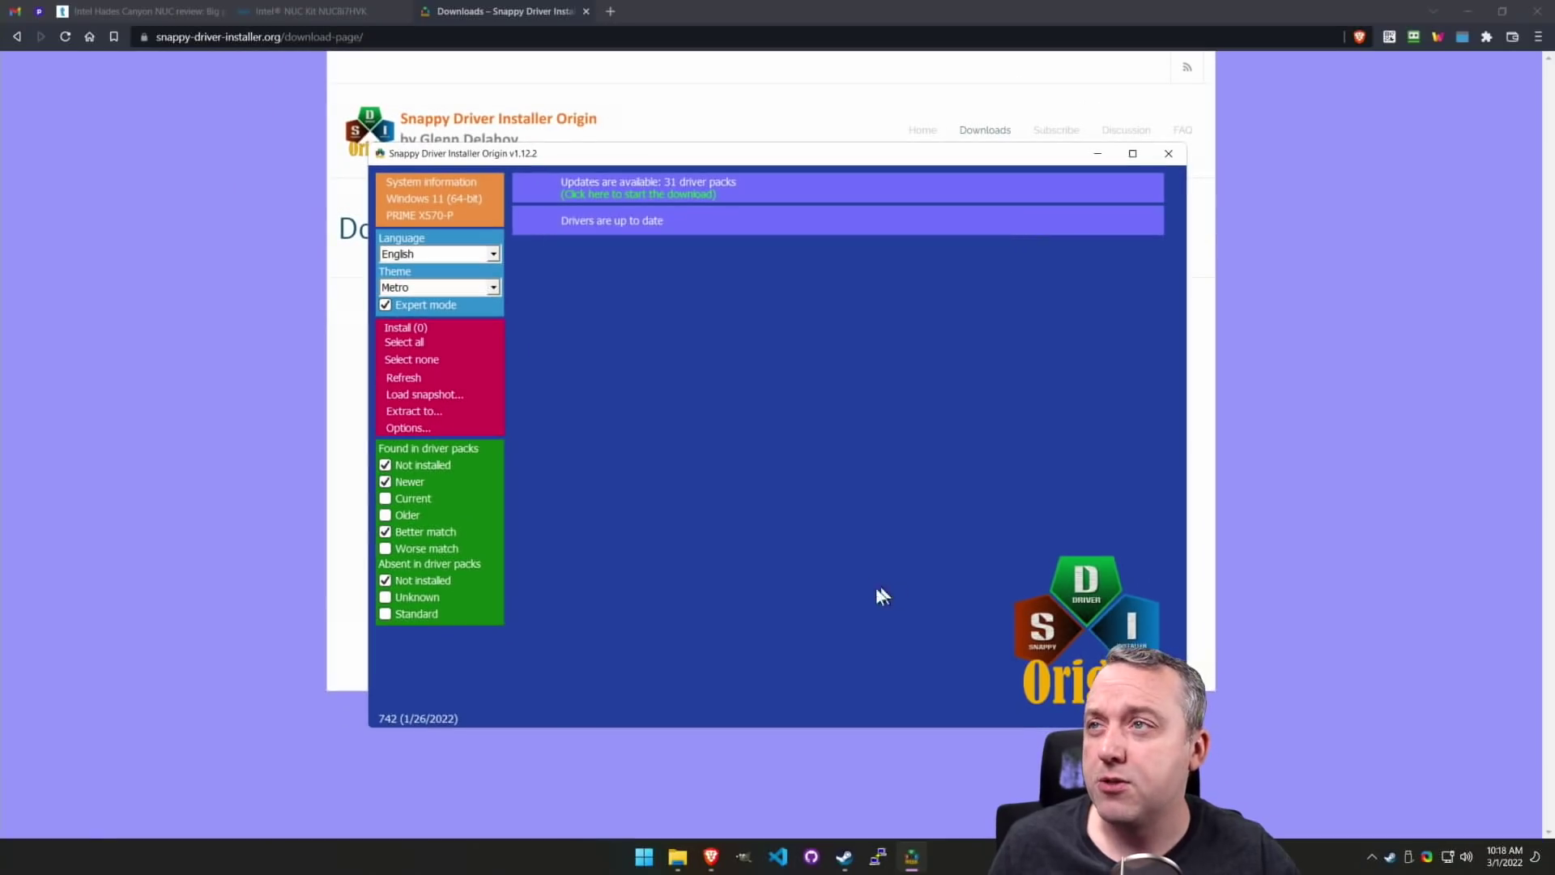
left_click(1167, 154)
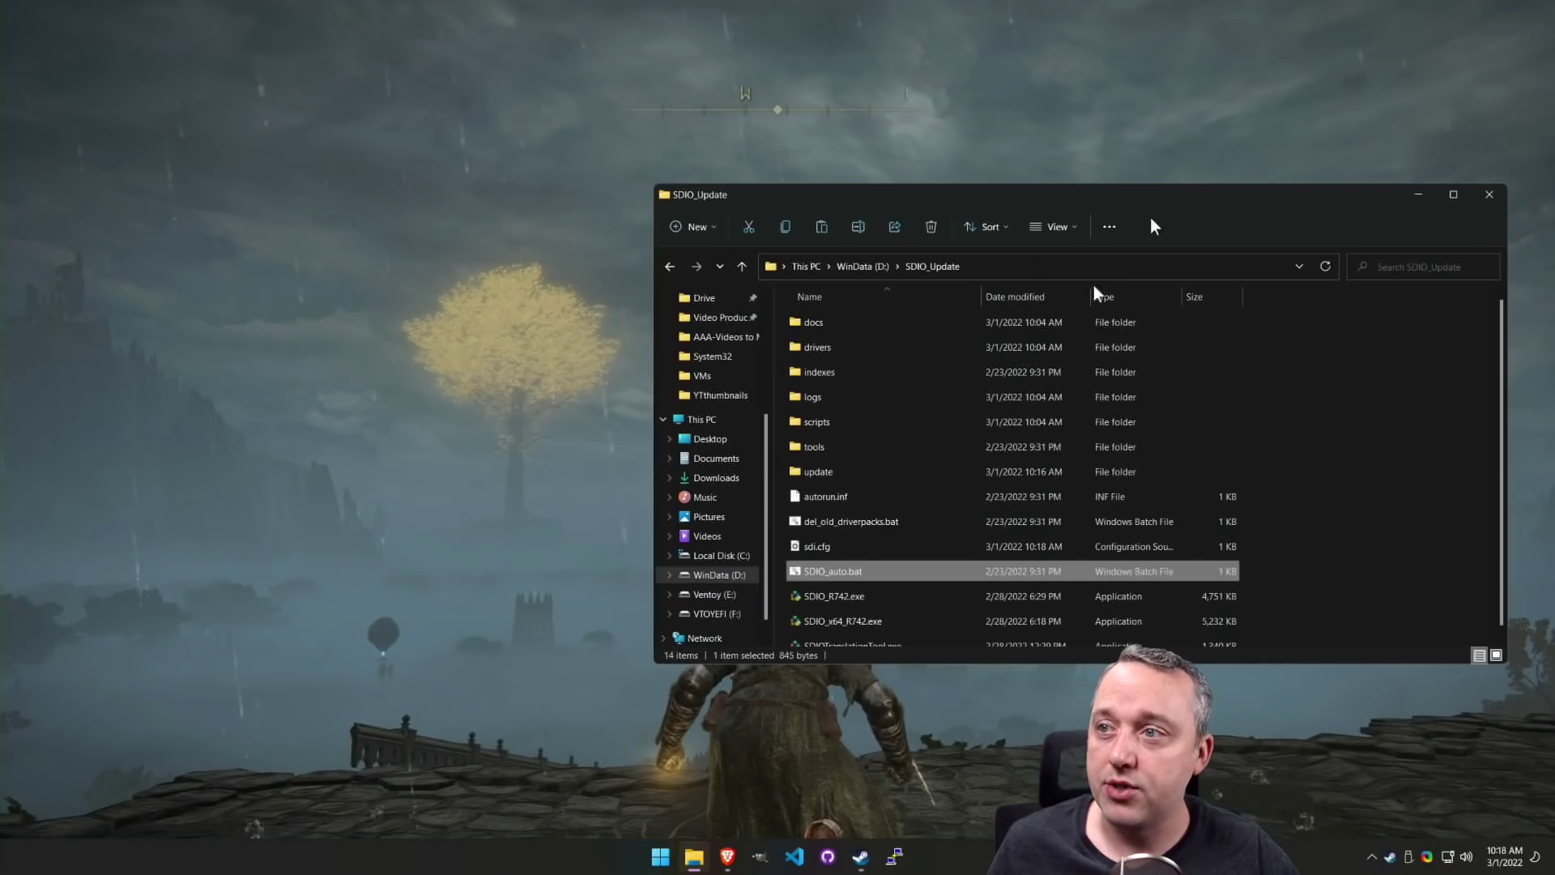
left_click(1418, 194)
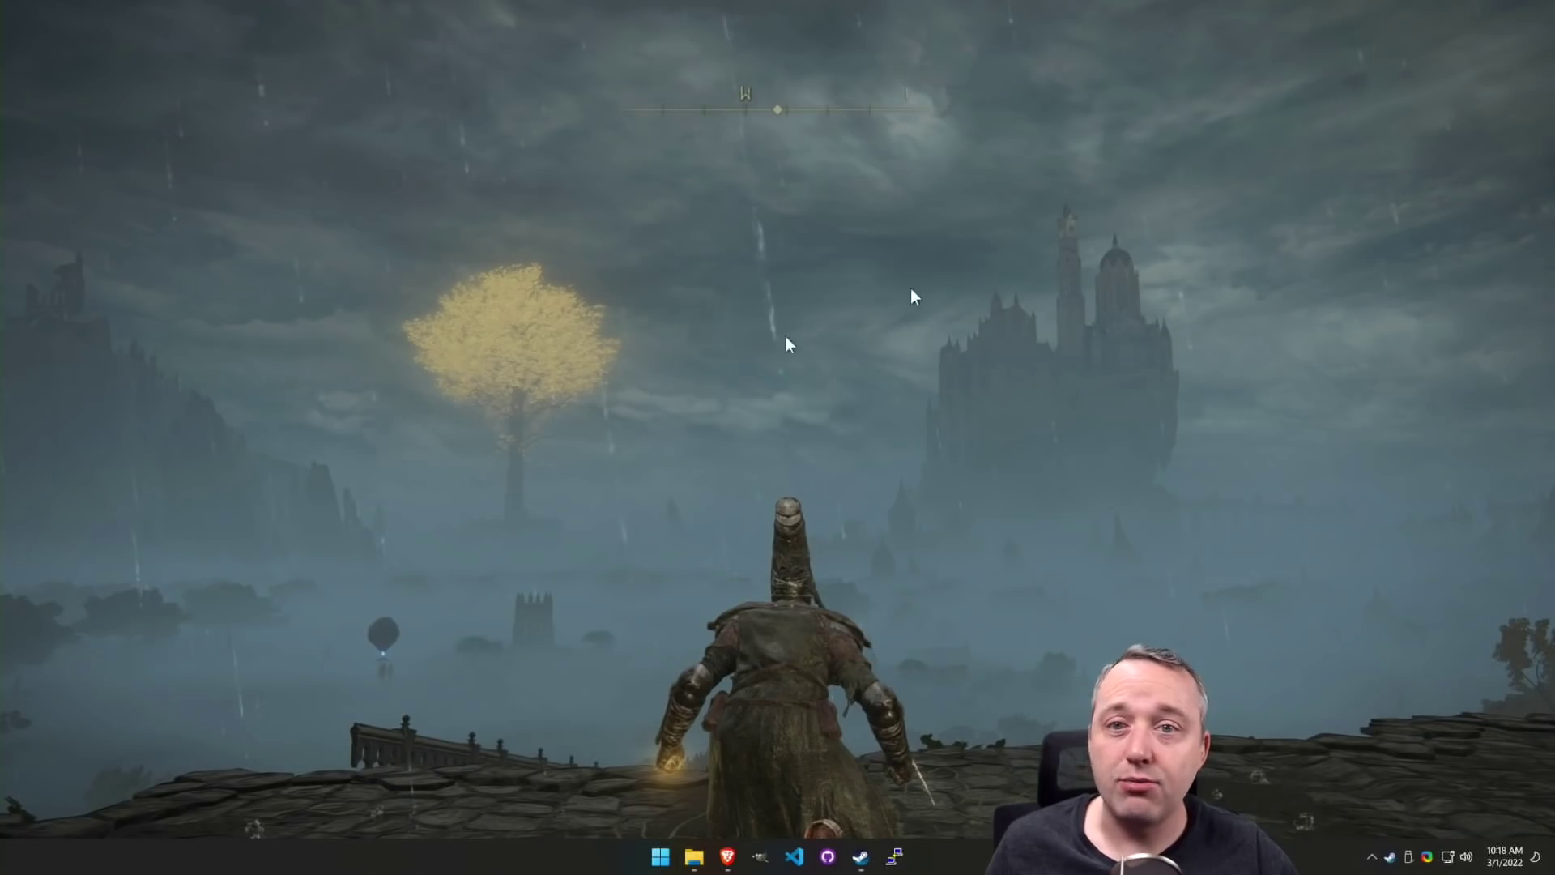